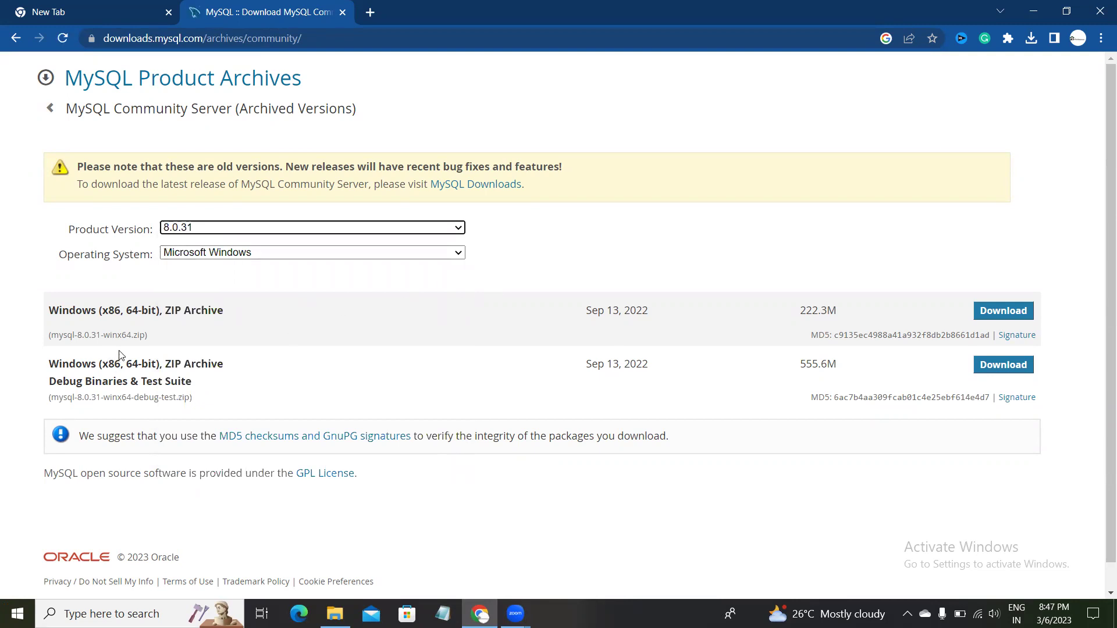
Highlight the 8.0.31 Windows 64-bit ZIP archive file name on the Community Server archives page.
drag(113, 335, 149, 337)
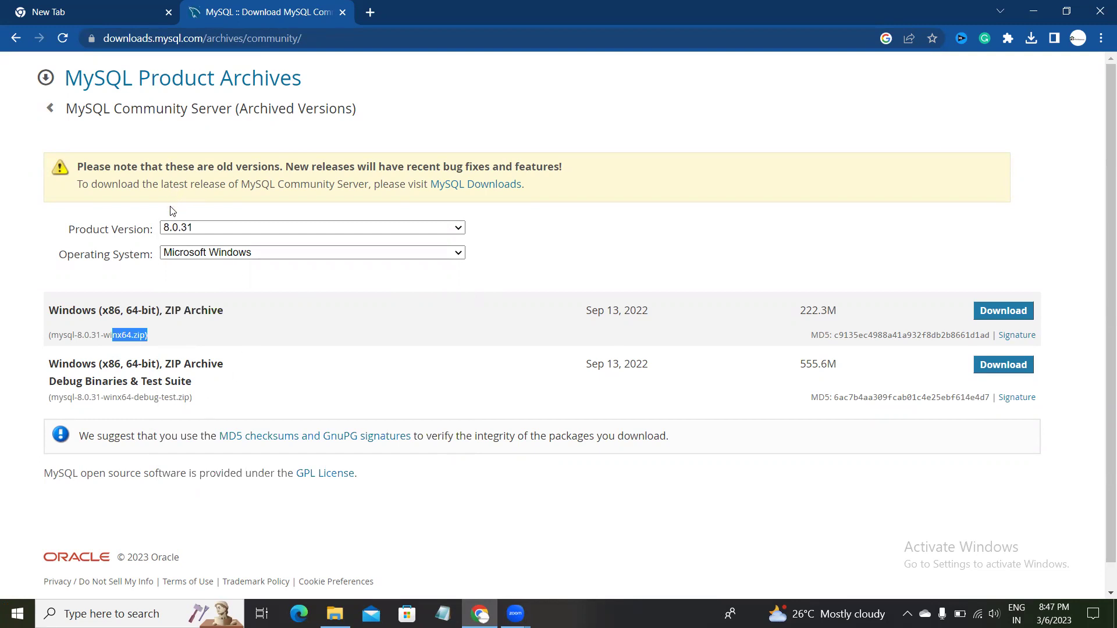
click(90, 11)
Return to the Community Server downloads page and look over its ZIP archive files.
click(218, 11)
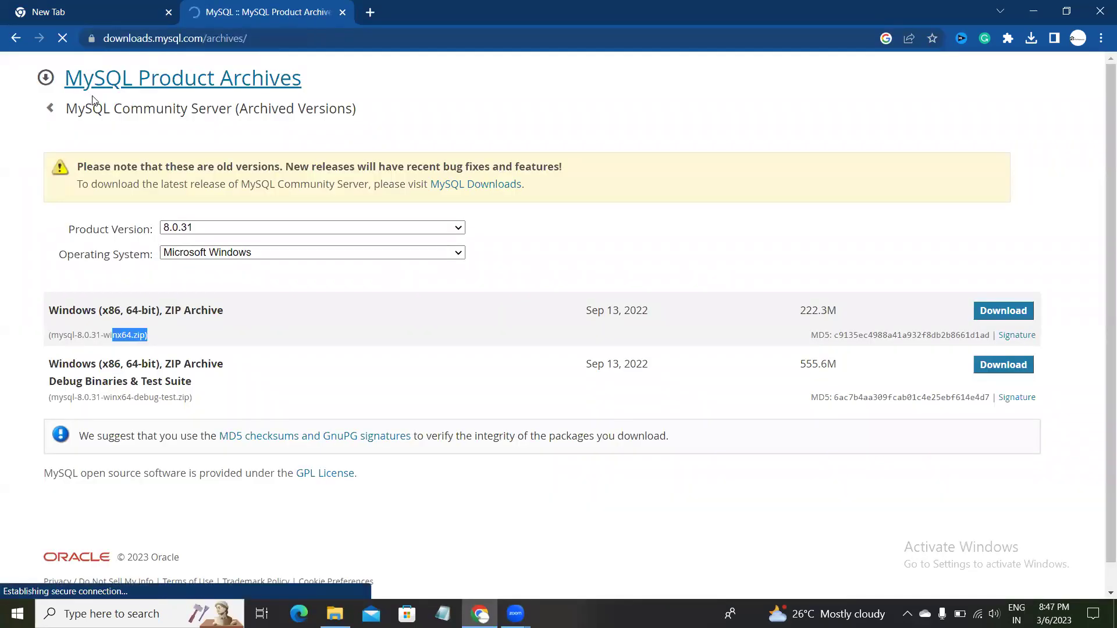
click(15, 43)
click(19, 46)
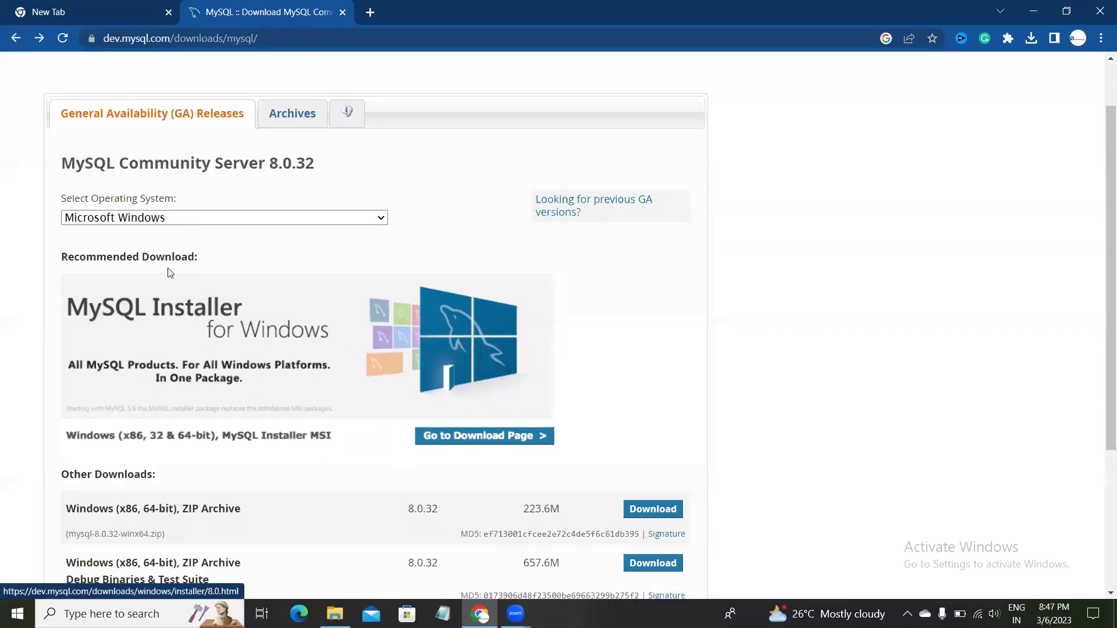
scroll(172, 256, up, 1)
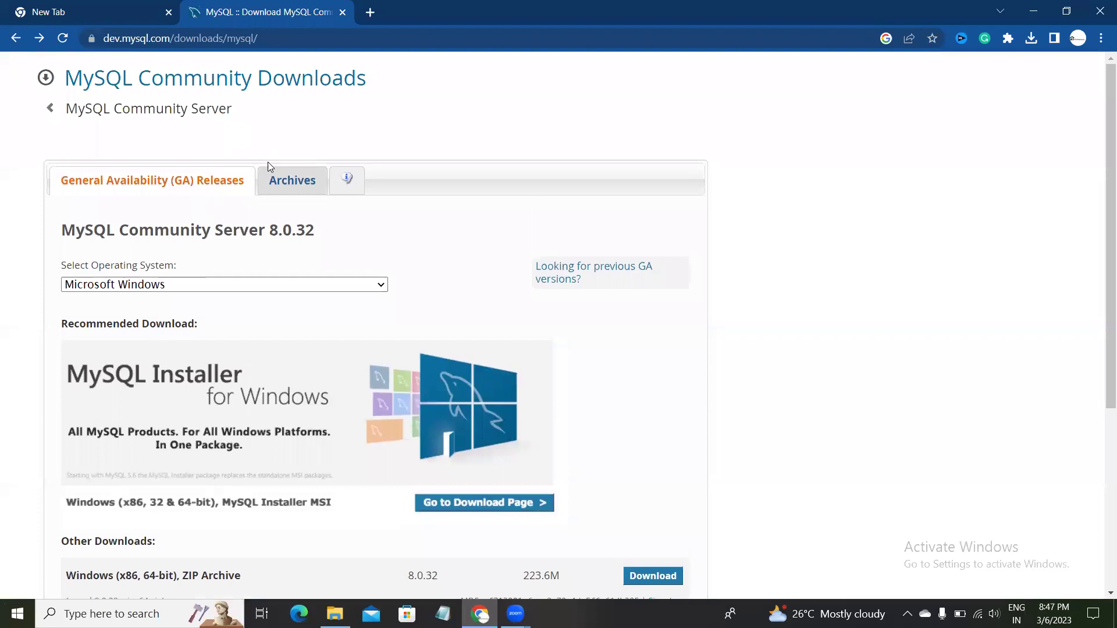
scroll(262, 311, down, 4)
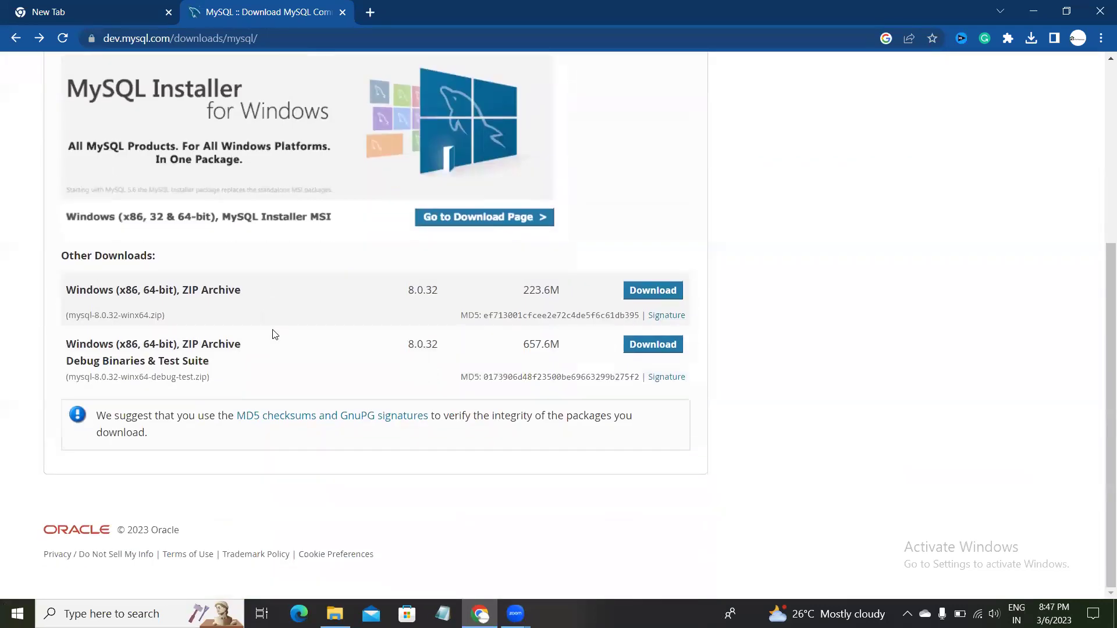
drag(219, 379, 152, 377)
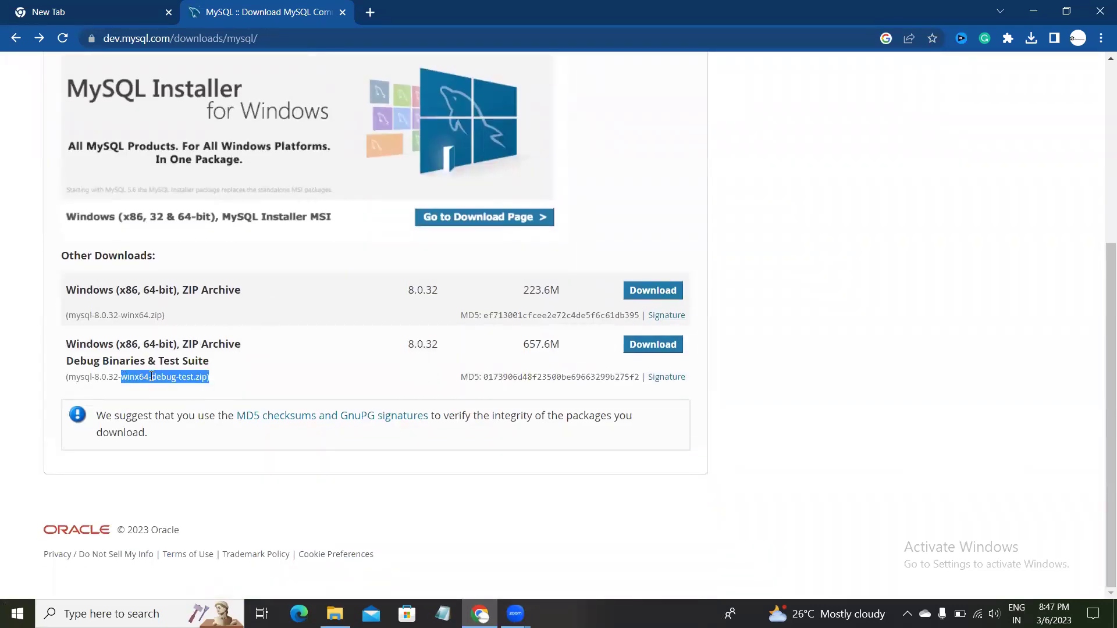
scroll(369, 381, up, 3)
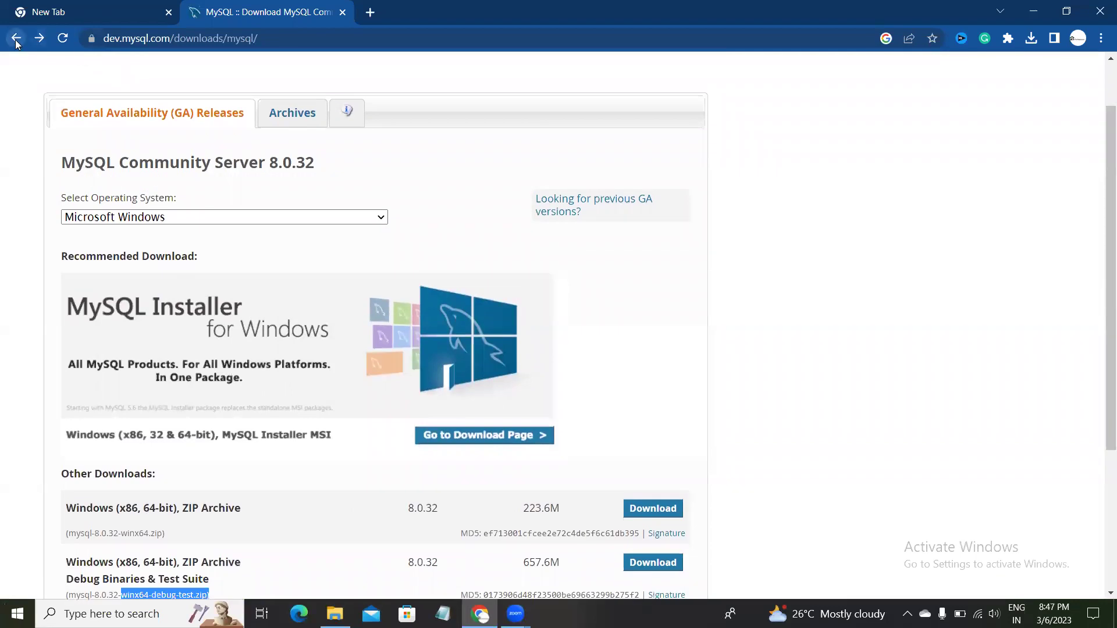
Go back to the archived versions and forward to 8.0.32, then clear the address bar.
click(16, 40)
click(14, 36)
click(170, 43)
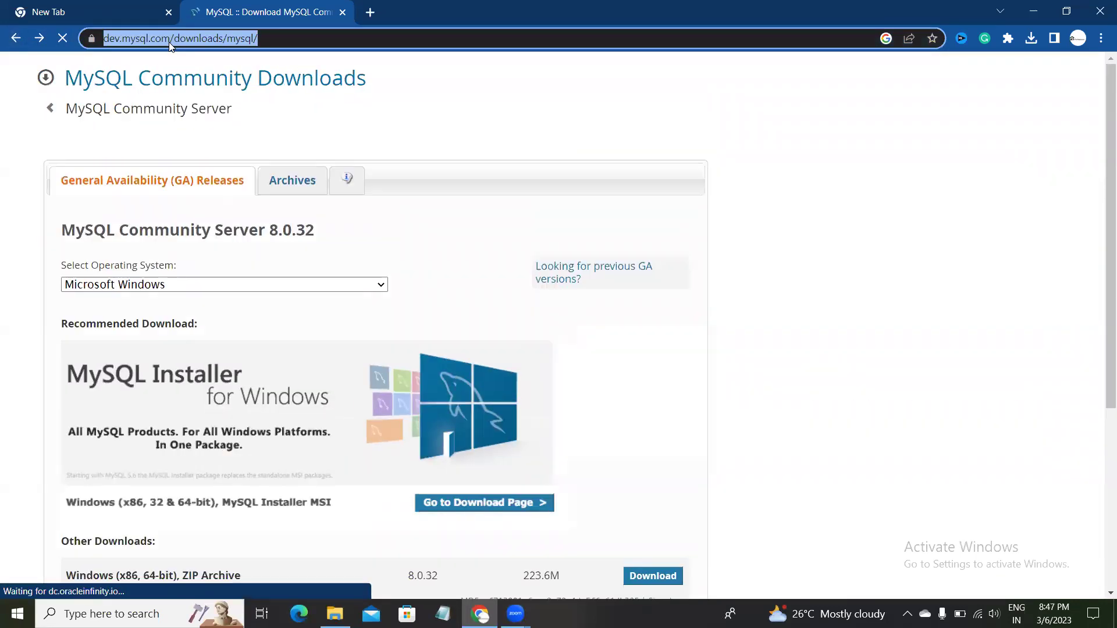
key(BackSpace)
Search Google for 'mysql download for windows' and return to the results after previewing Community Server.
text(mysql)
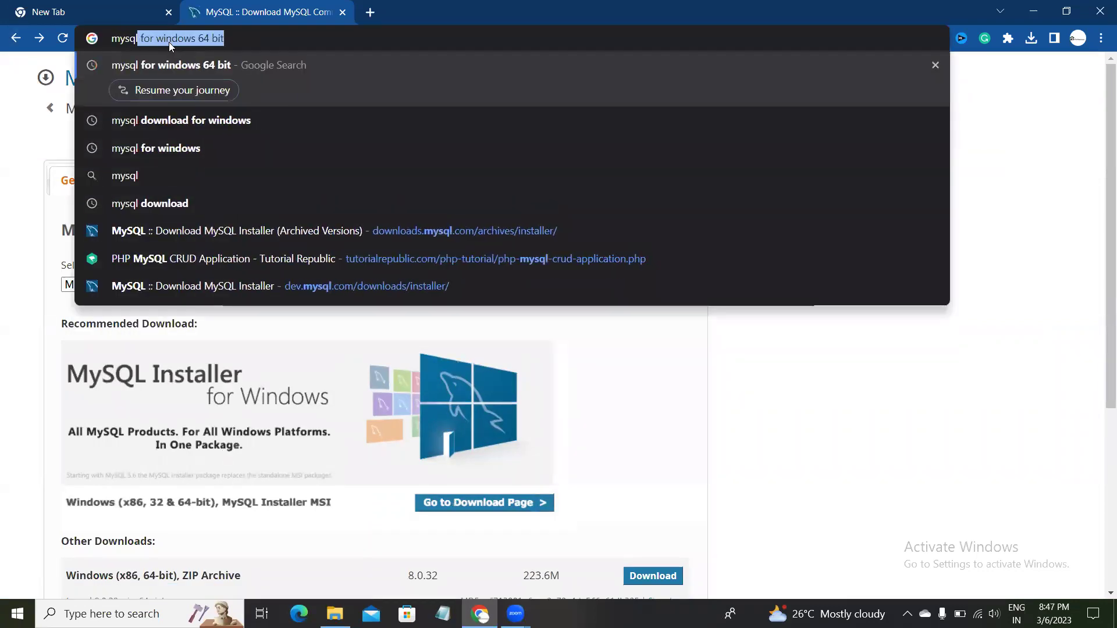
text( download)
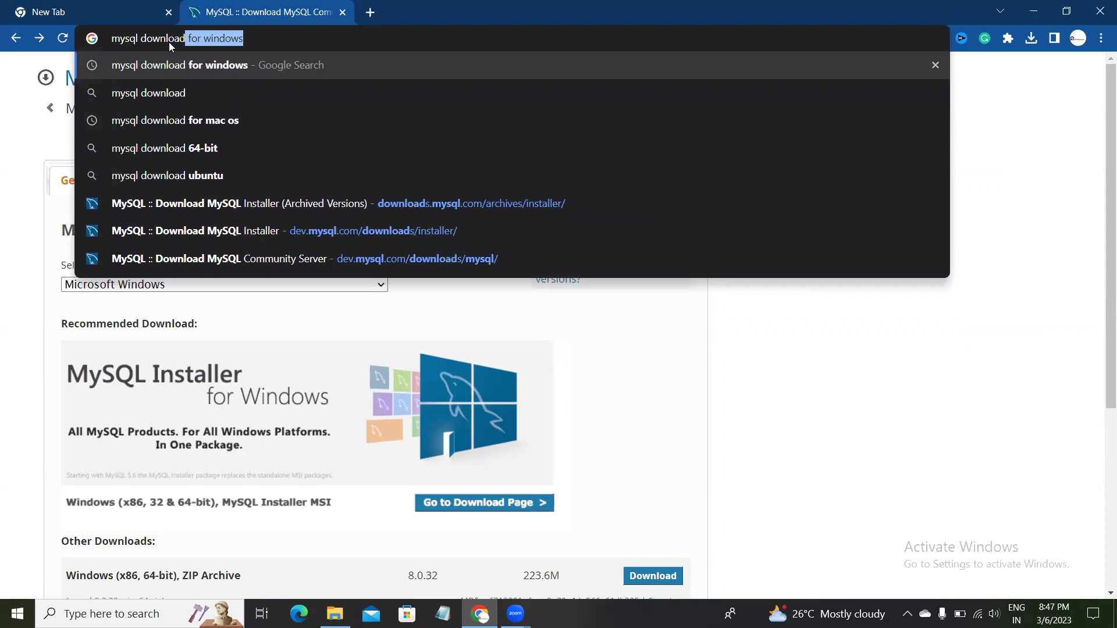
key(Return)
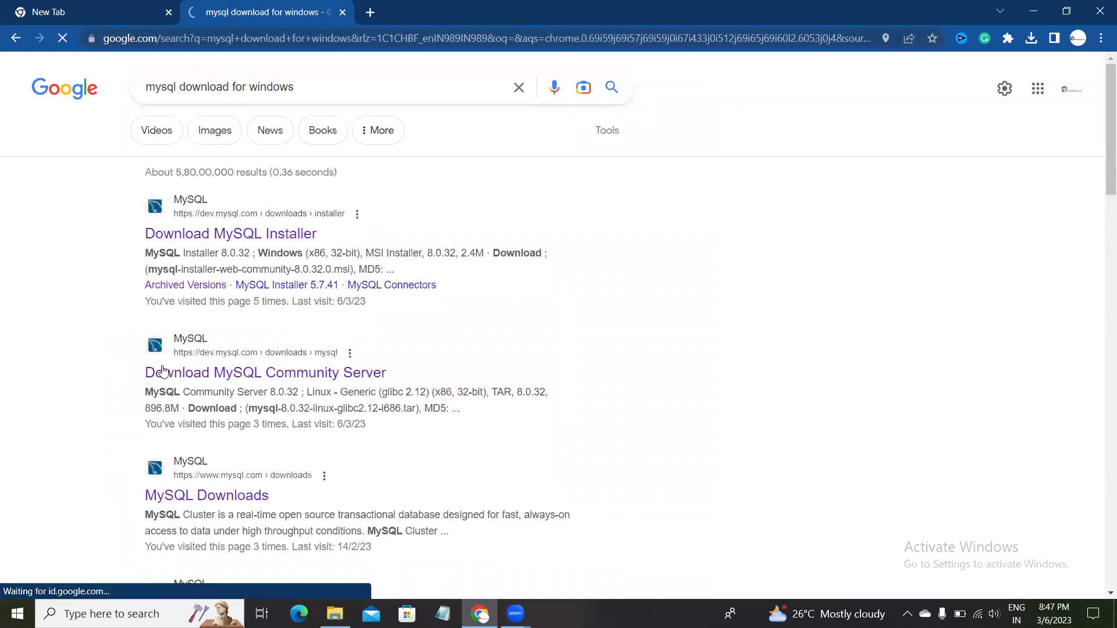
click(223, 381)
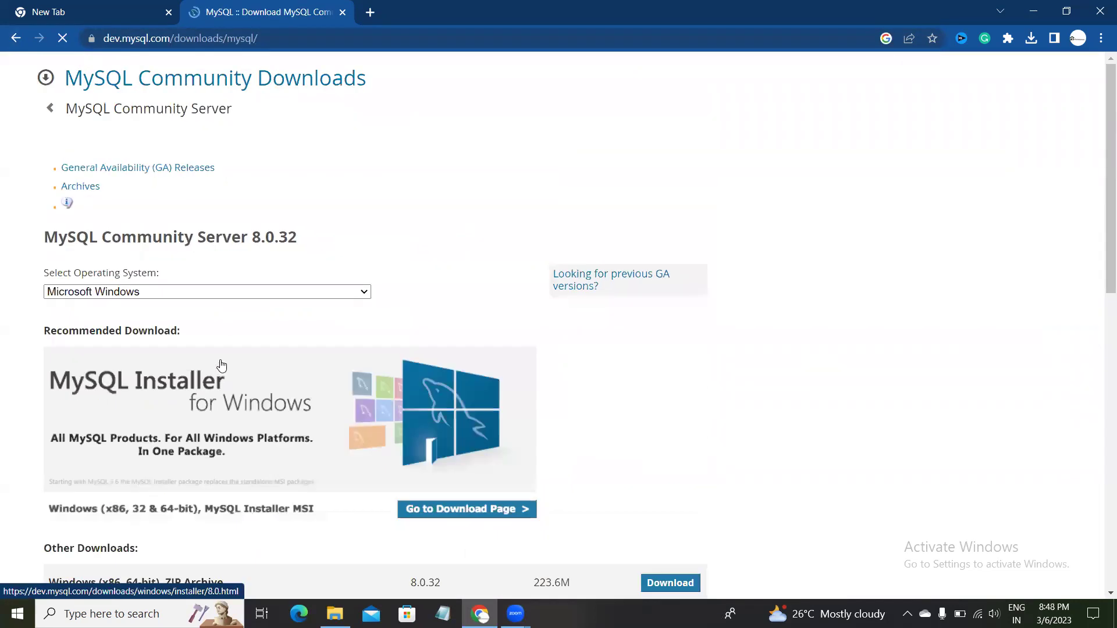
click(16, 39)
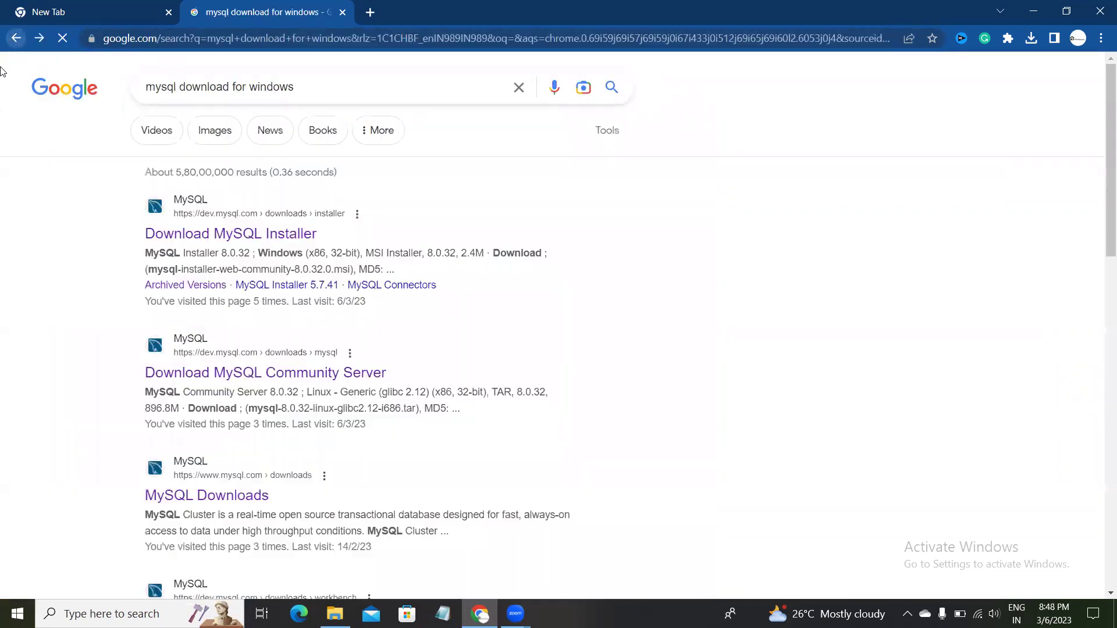
Open the MySQL Installer and Community Server results in new tabs and view the Installer one.
ctrl+click(219, 240)
ctrl+click(224, 381)
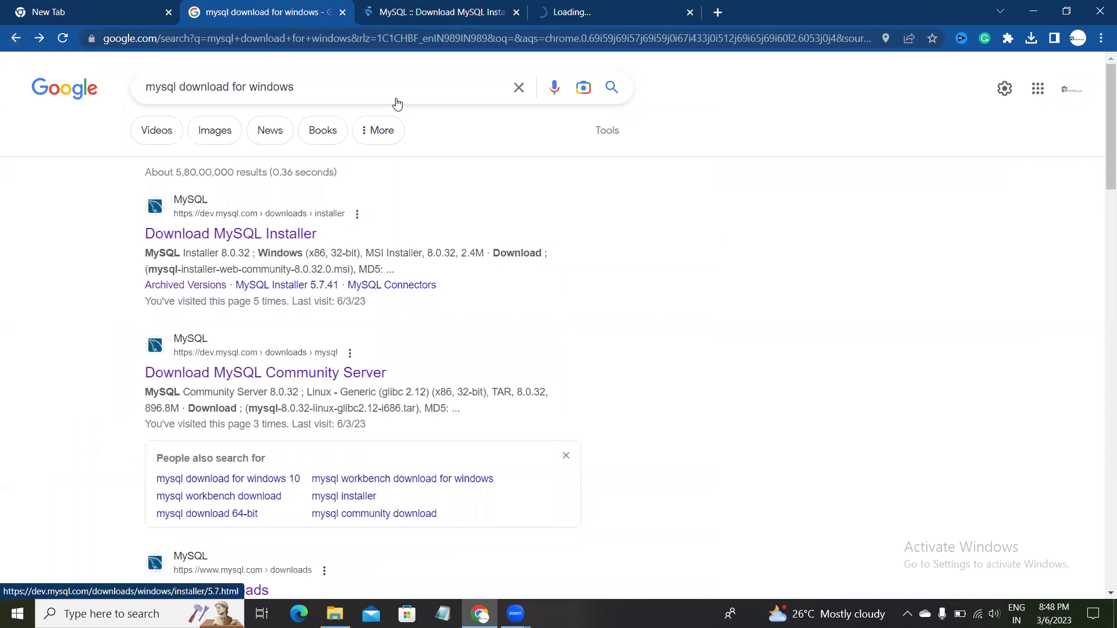
key(ctrl+Tab)
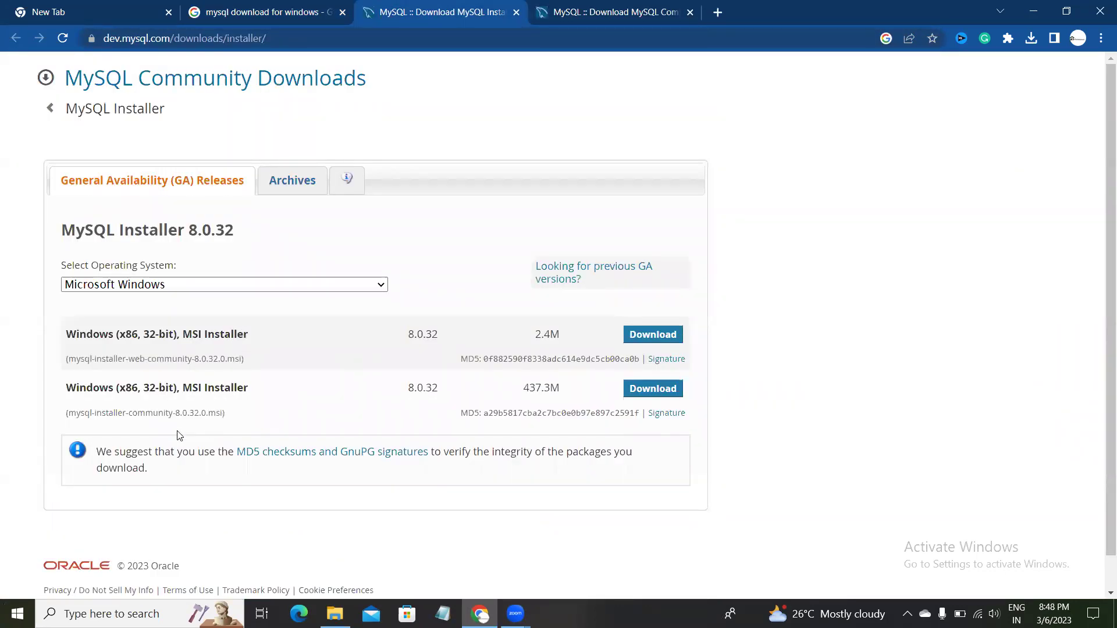
drag(230, 416, 198, 418)
click(206, 420)
Show the archived MySQL Installer versions with Product Version 5.7.30 selected.
click(283, 183)
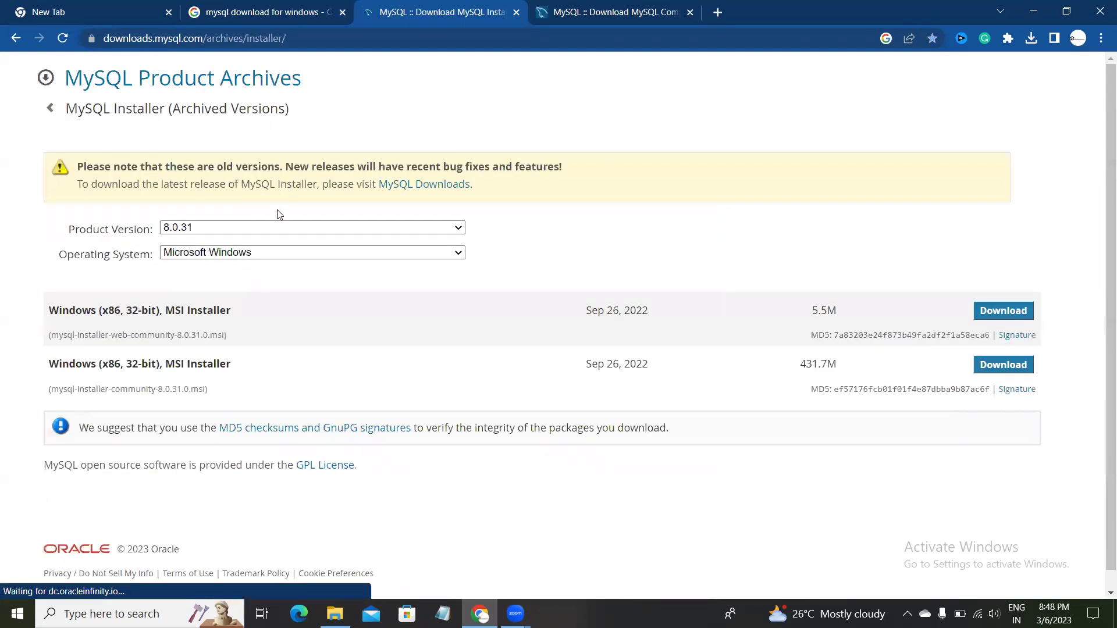
click(265, 230)
scroll(214, 373, down, 5)
scroll(213, 373, up, 3)
scroll(212, 383, up, 2)
scroll(200, 411, down, 3)
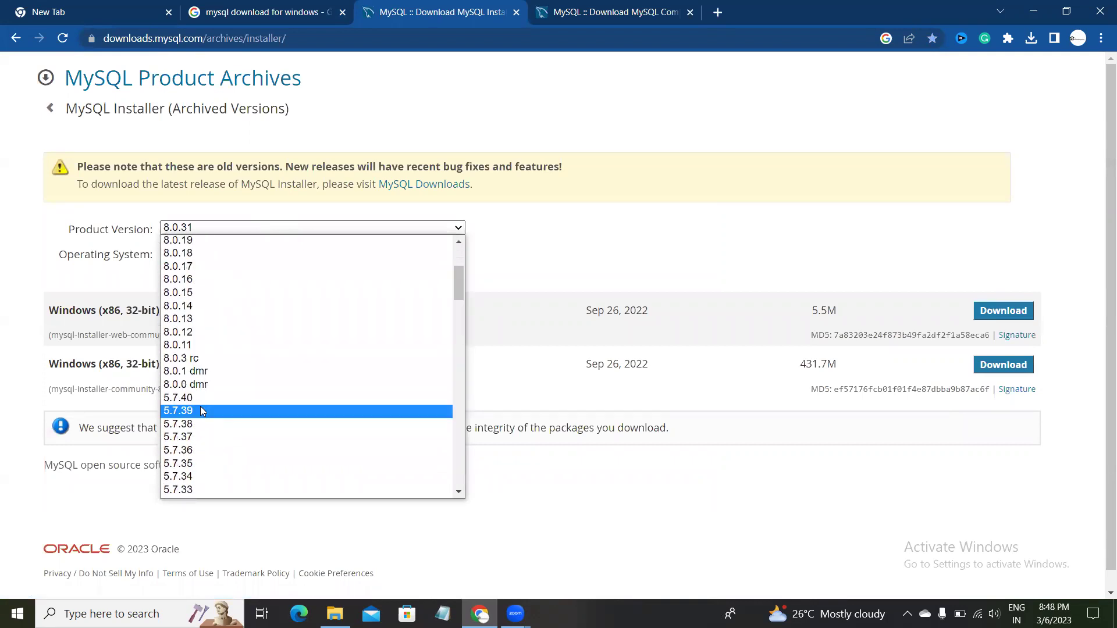
scroll(192, 407, down, 3)
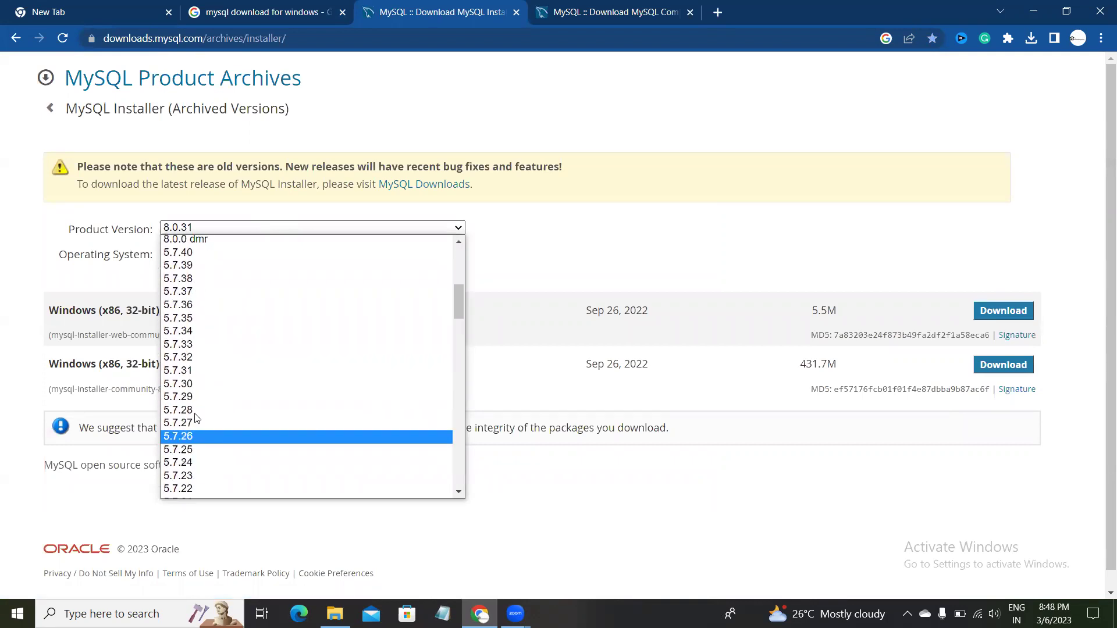
click(189, 384)
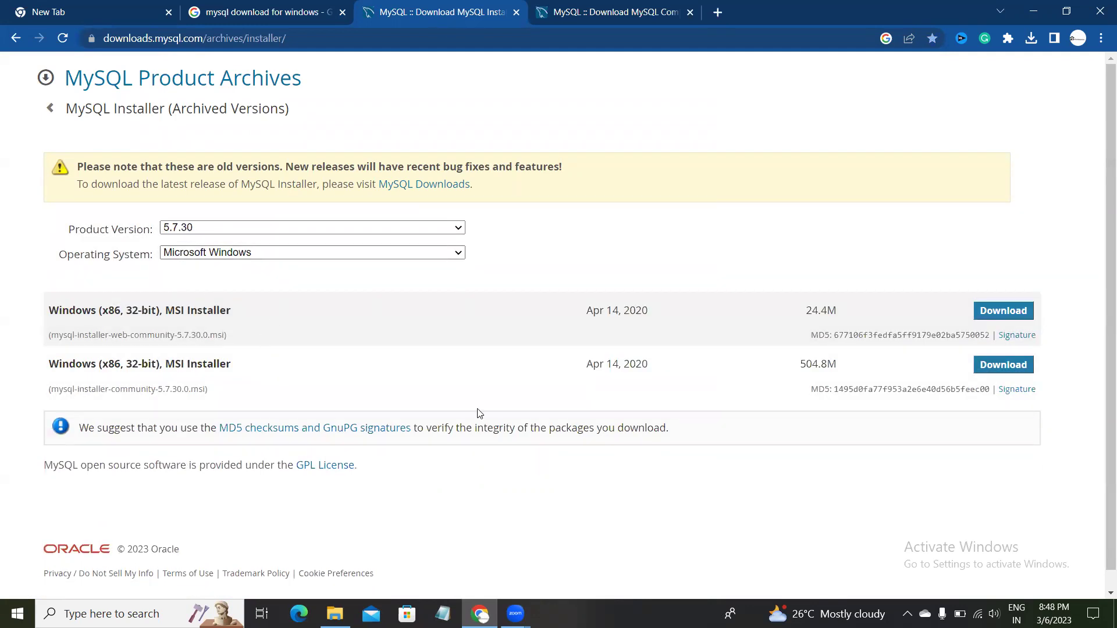
Download the 504.8M mysql-installer-community-5.7.30.0.msi installer.
click(1008, 374)
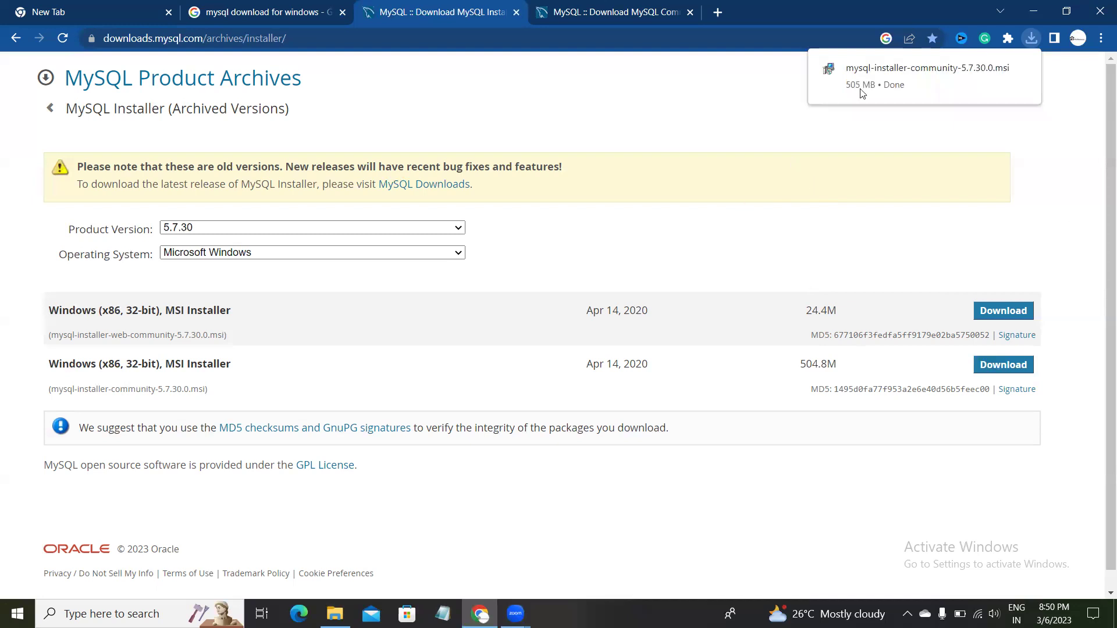
Move the downloaded MySQL installer from Downloads to Local Disk (C:), granting administrator permission.
click(1033, 39)
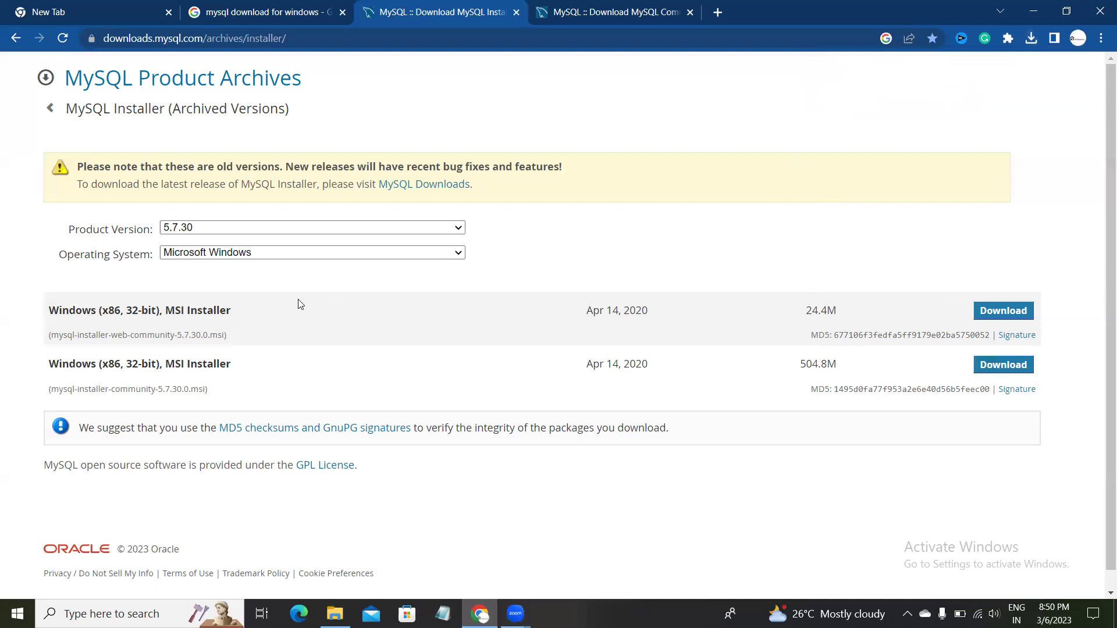
click(336, 614)
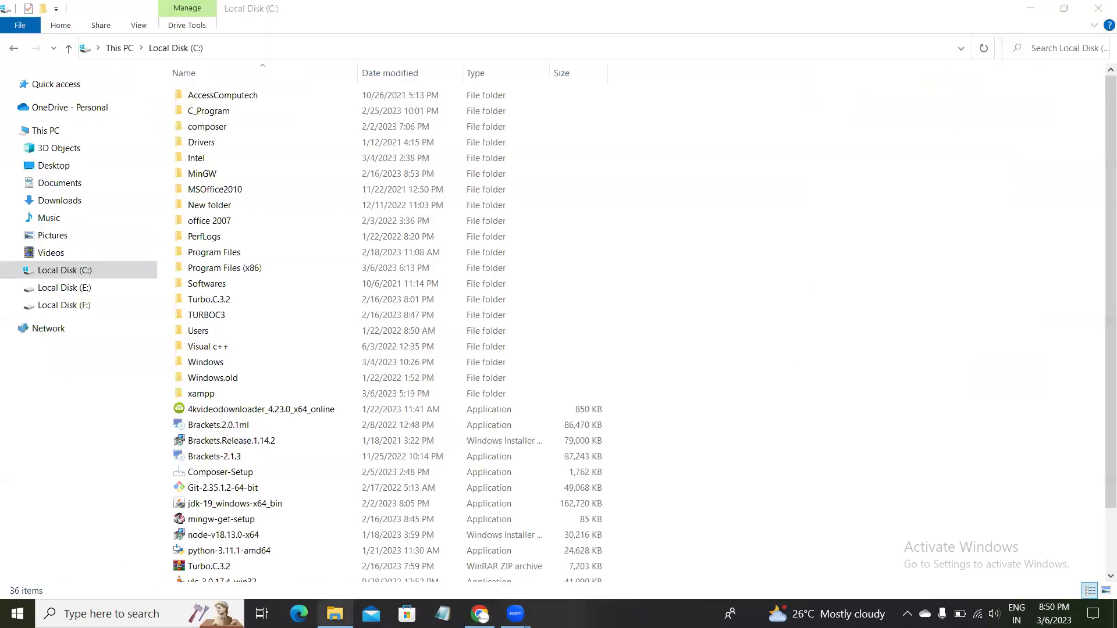
click(74, 186)
click(74, 202)
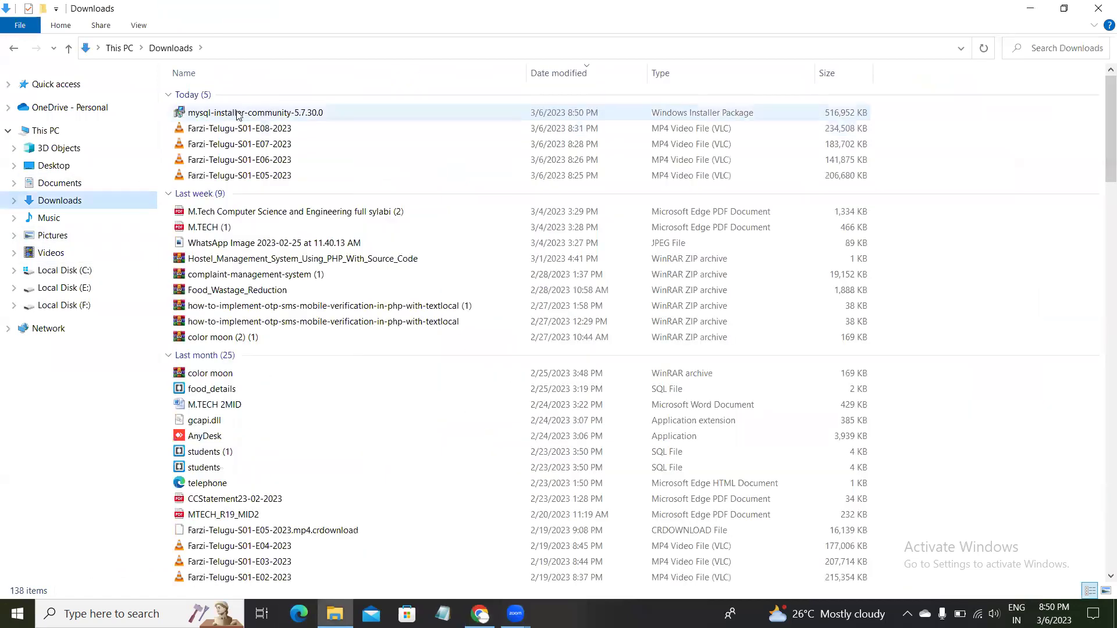
click(231, 112)
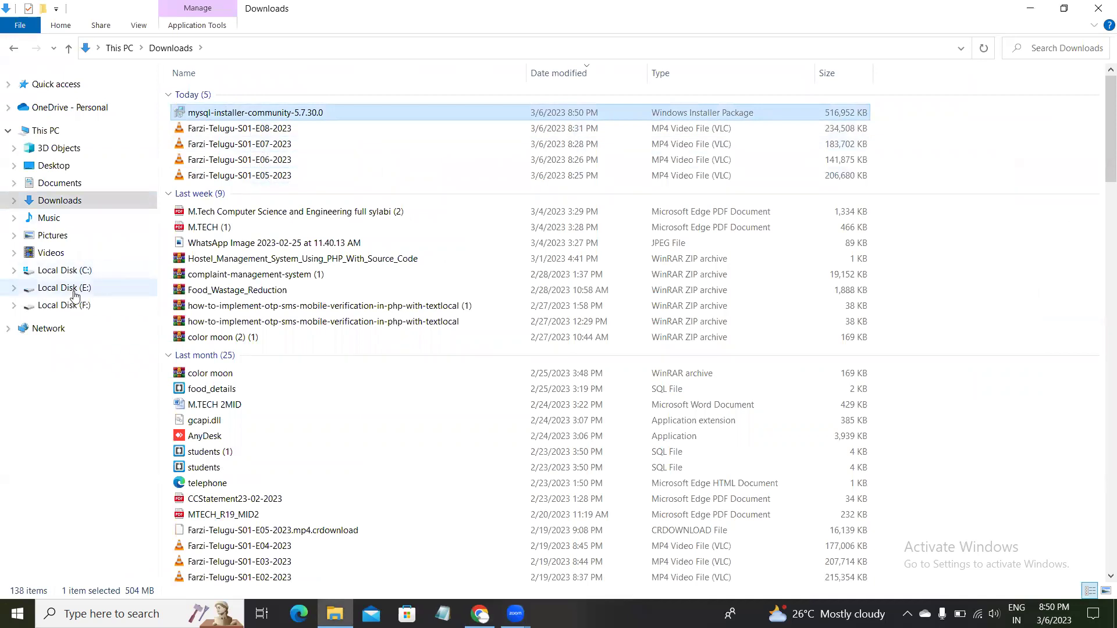
click(82, 271)
right_click(877, 304)
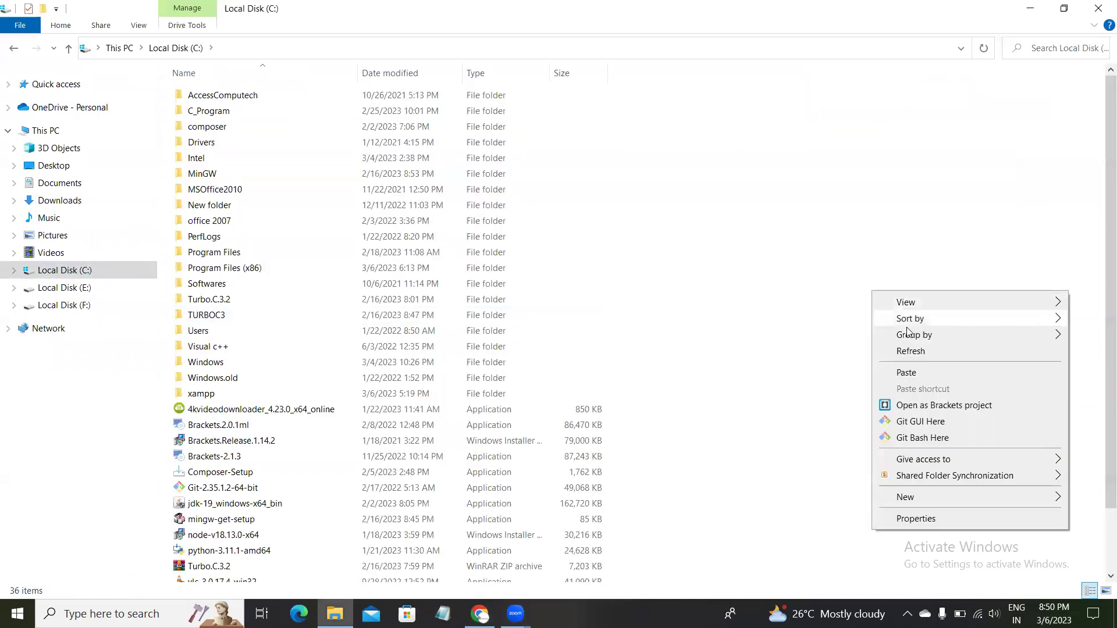
click(907, 371)
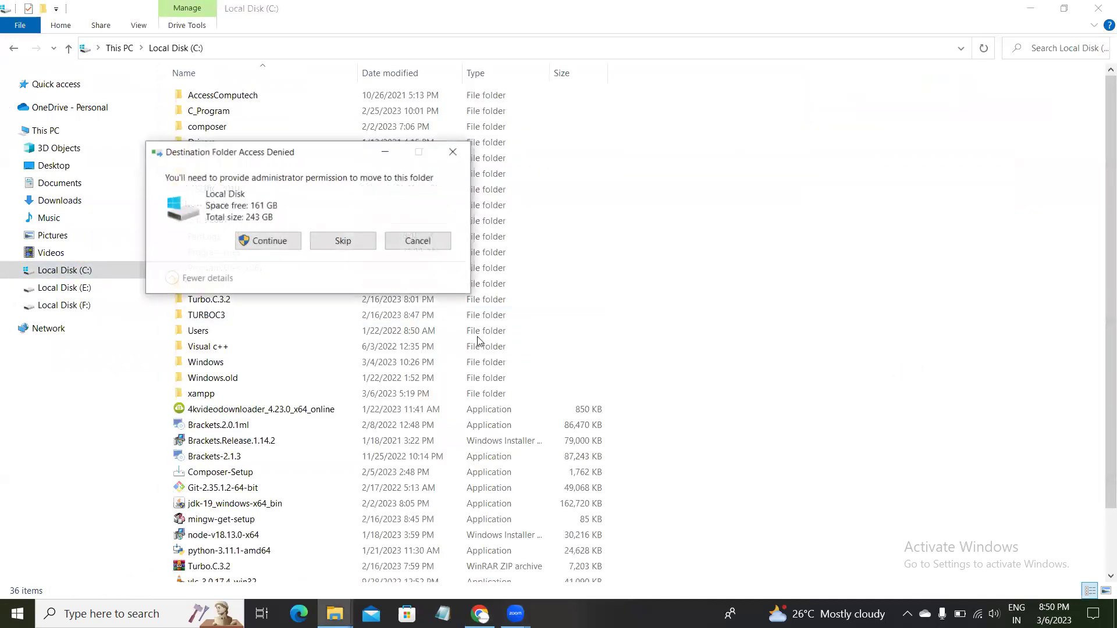
click(284, 245)
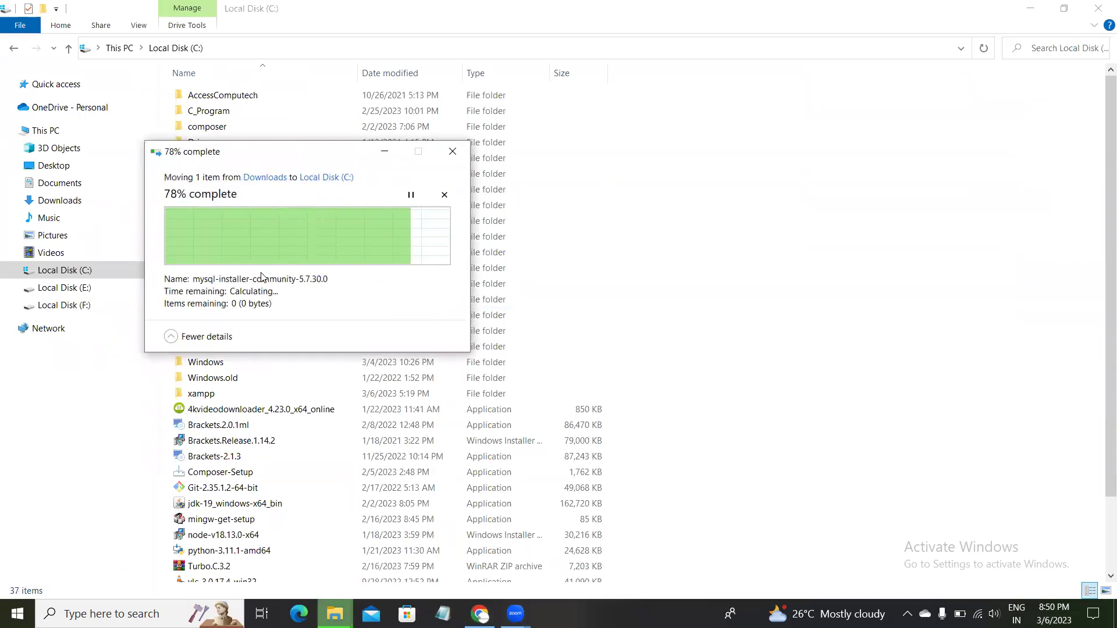
Refresh the C: drive listing and launch mysql-installer-community-5.7.30.0.
right_click(745, 243)
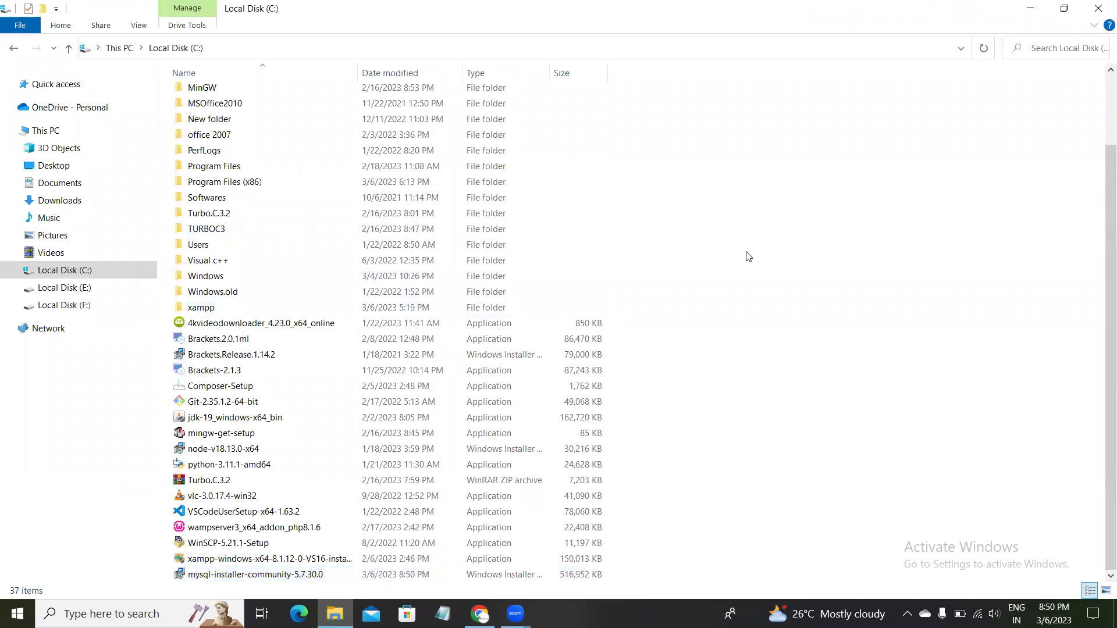
click(776, 310)
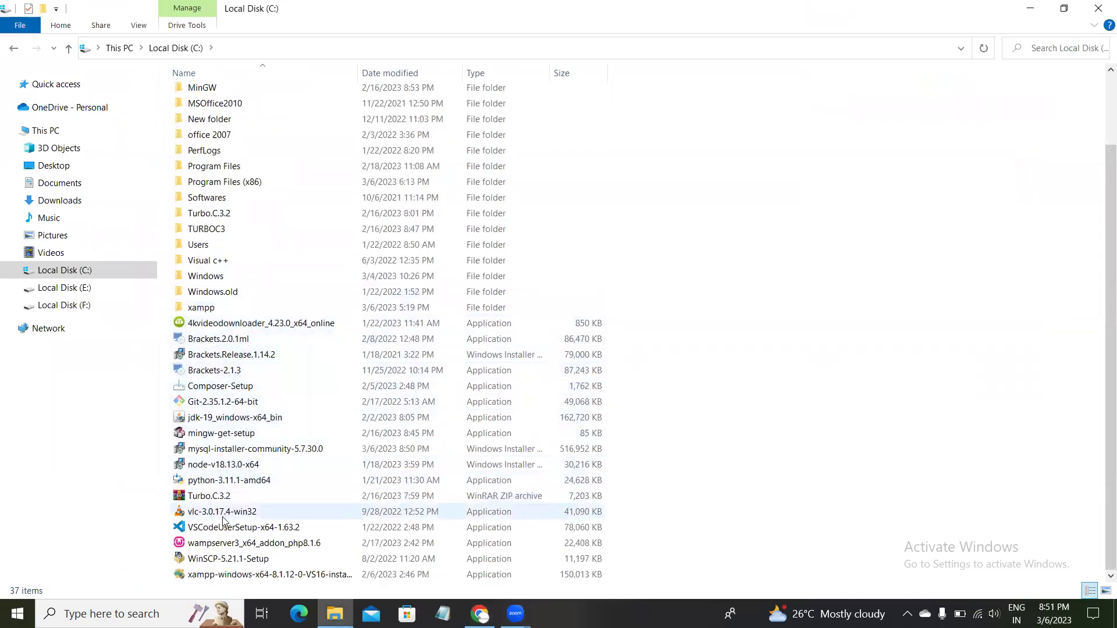
double_click(247, 452)
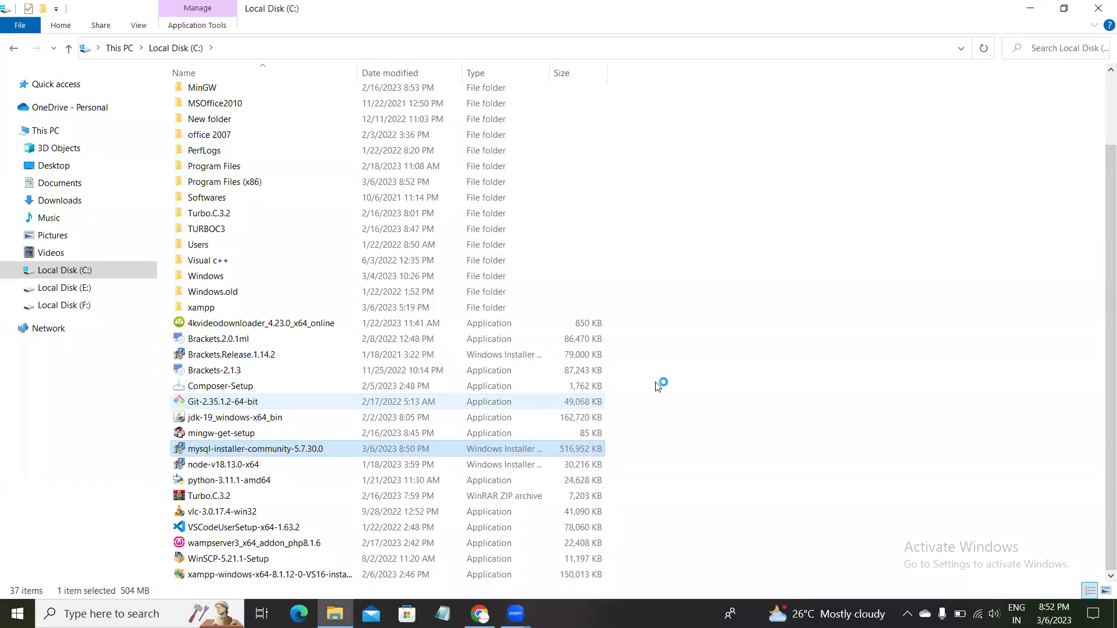
right_click(885, 225)
click(908, 287)
right_click(857, 233)
click(885, 293)
right_click(861, 240)
click(882, 300)
right_click(878, 274)
click(905, 335)
right_click(873, 274)
click(903, 336)
right_click(863, 280)
click(890, 341)
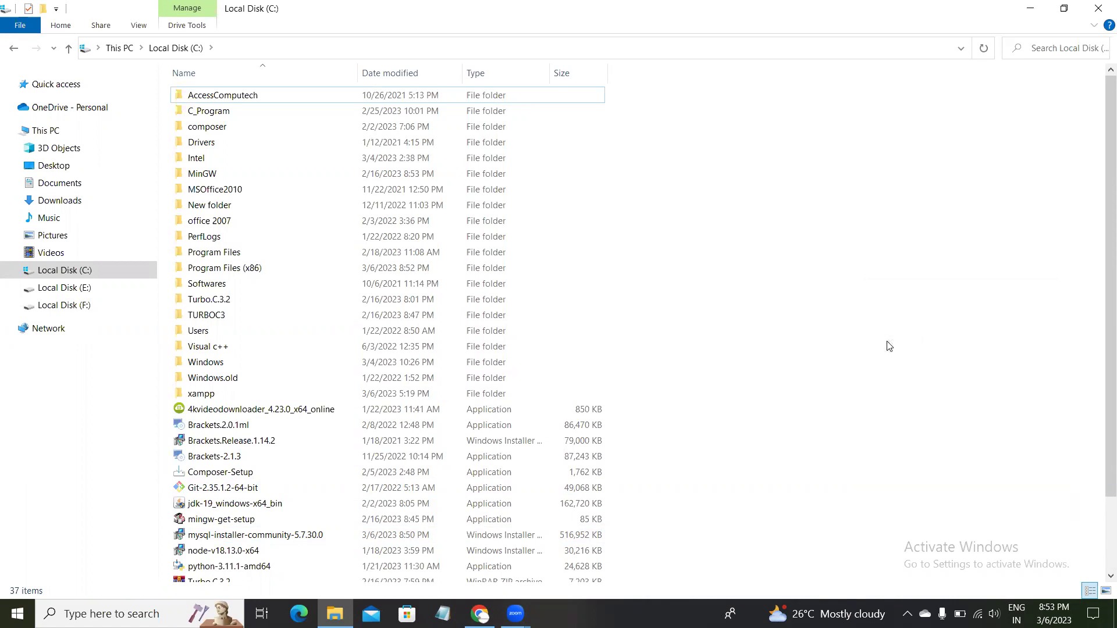
Add MySQL Server 5.7.30 X64 to the products to install.
key(alt+Tab)
key(alt+Tab)
key(alt+Tab)
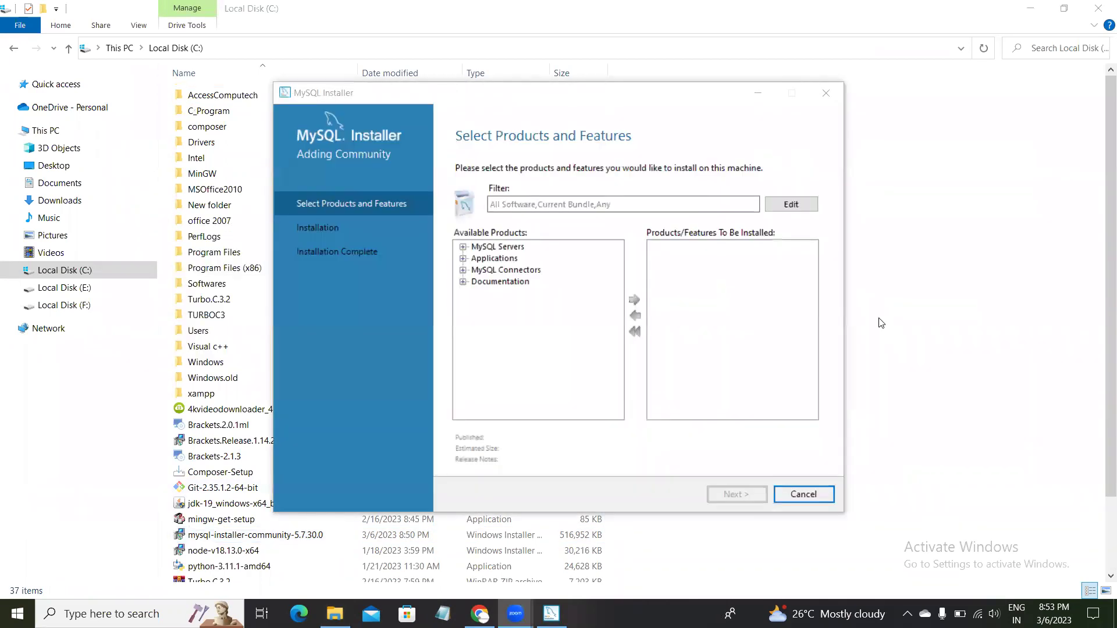
click(758, 258)
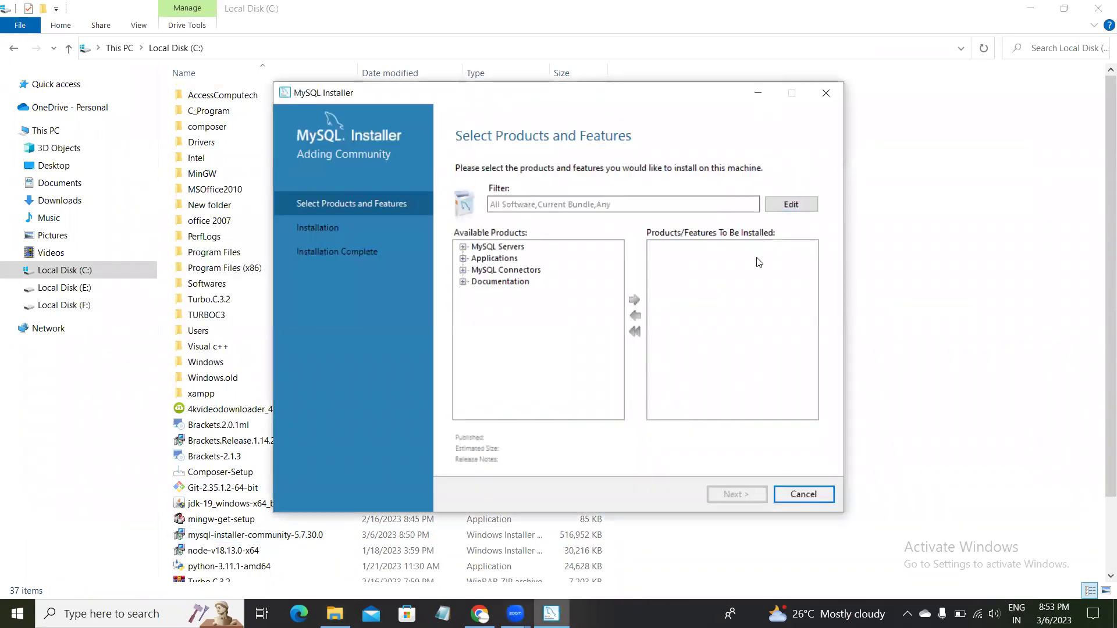
click(463, 247)
click(476, 258)
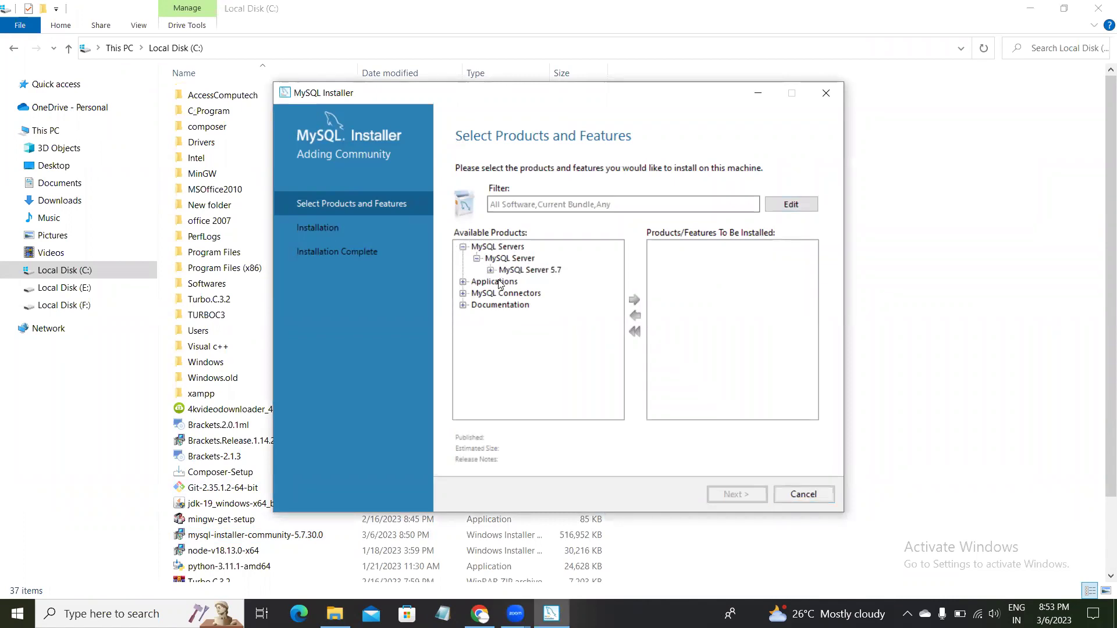
click(490, 270)
click(558, 282)
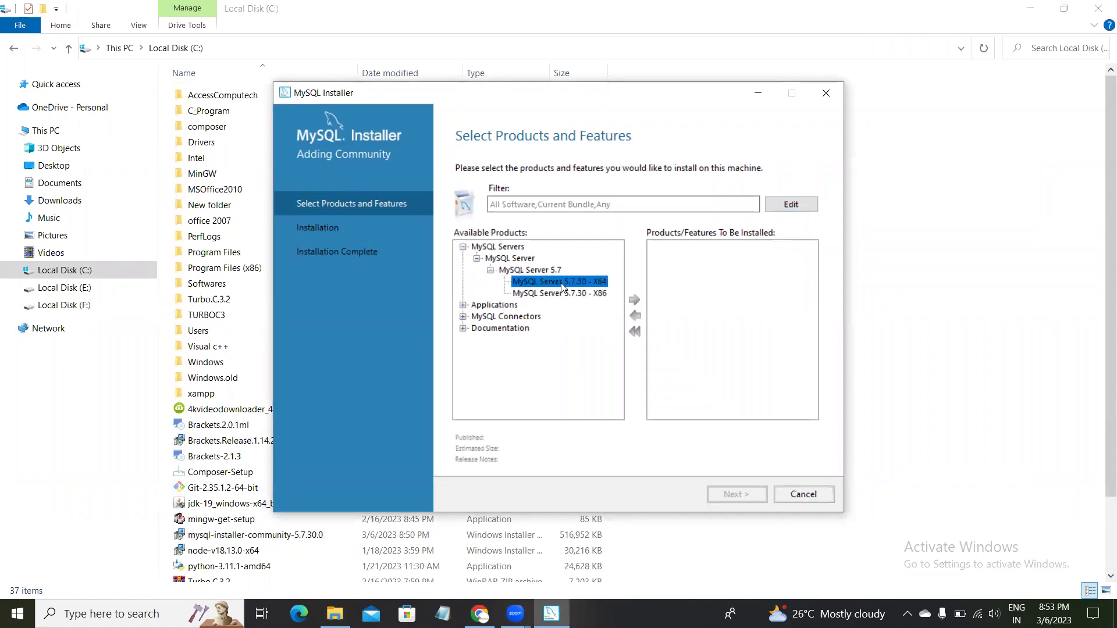
click(635, 301)
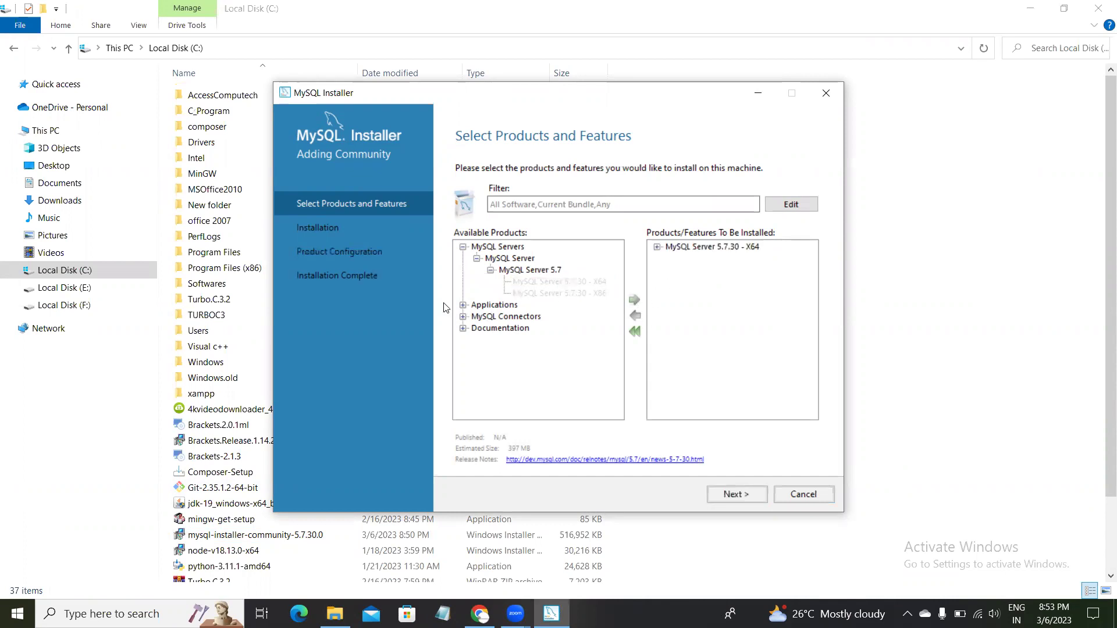
Add MySQL Workbench 8.0.20 to the install list.
click(463, 307)
click(477, 317)
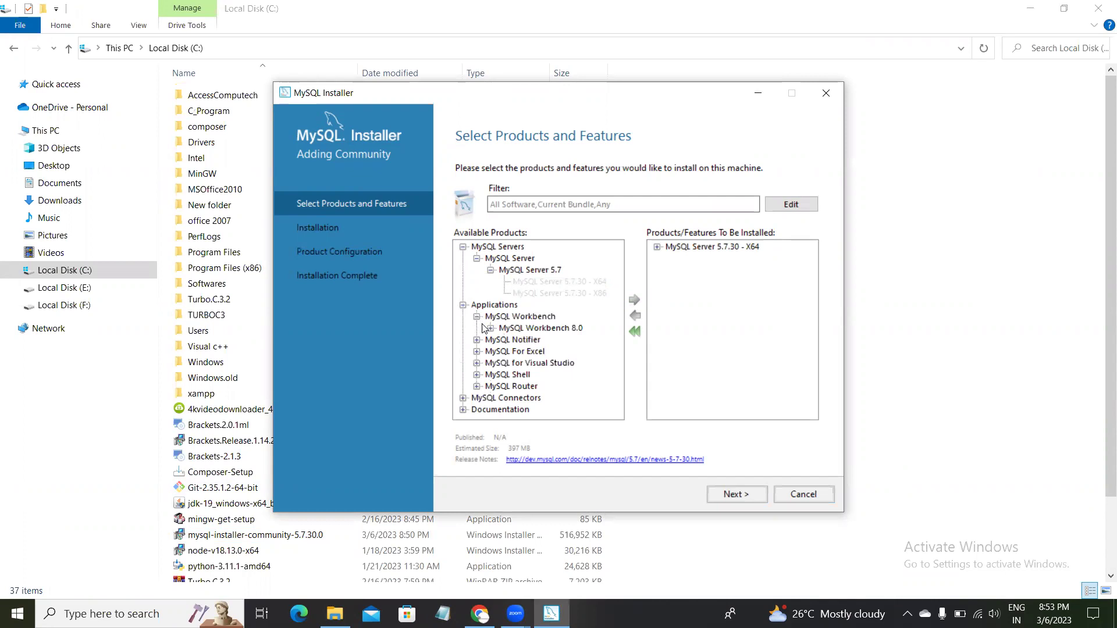
click(491, 328)
click(576, 340)
click(636, 302)
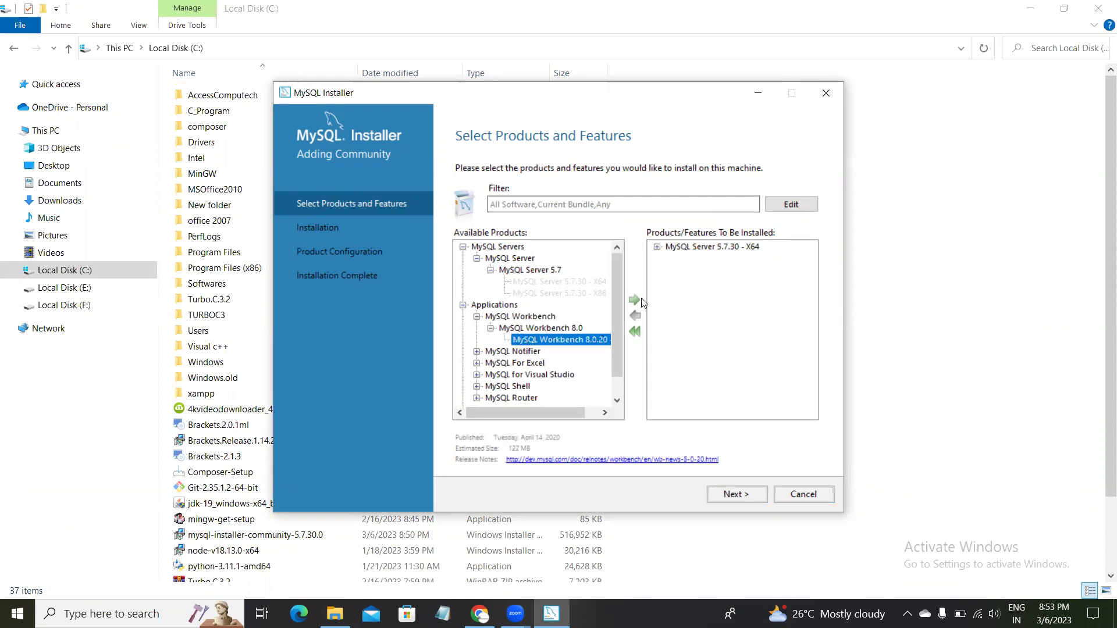
Add MySQL Notifier 1.1.8 X86 and MySQL For Excel 1.3.8 X86 to the install list.
scroll(511, 343, down, 1)
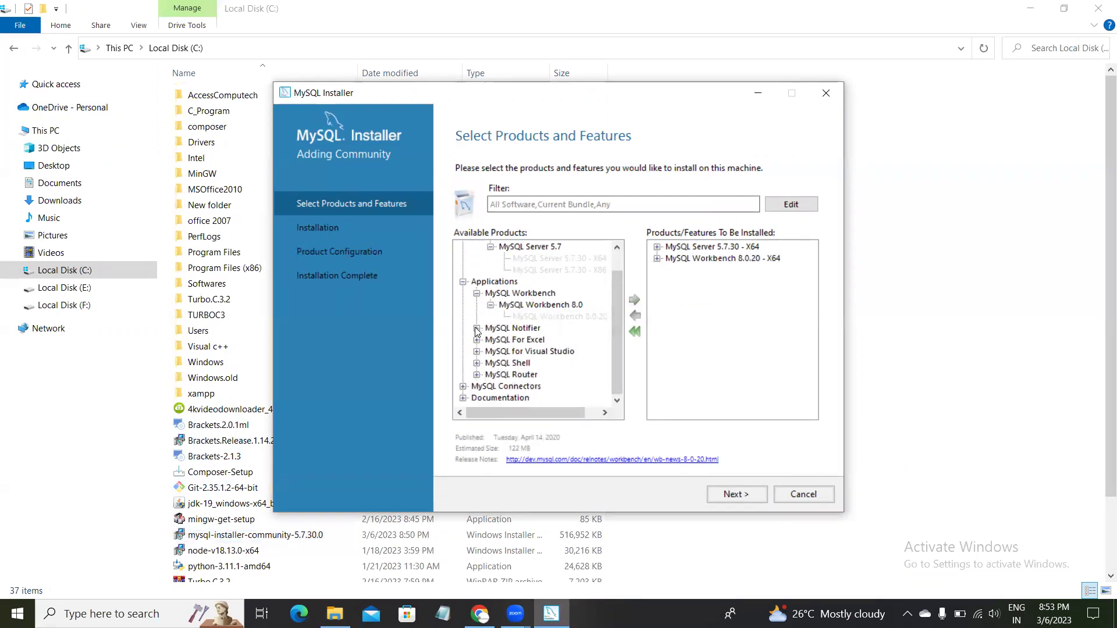
click(477, 328)
click(490, 340)
click(559, 351)
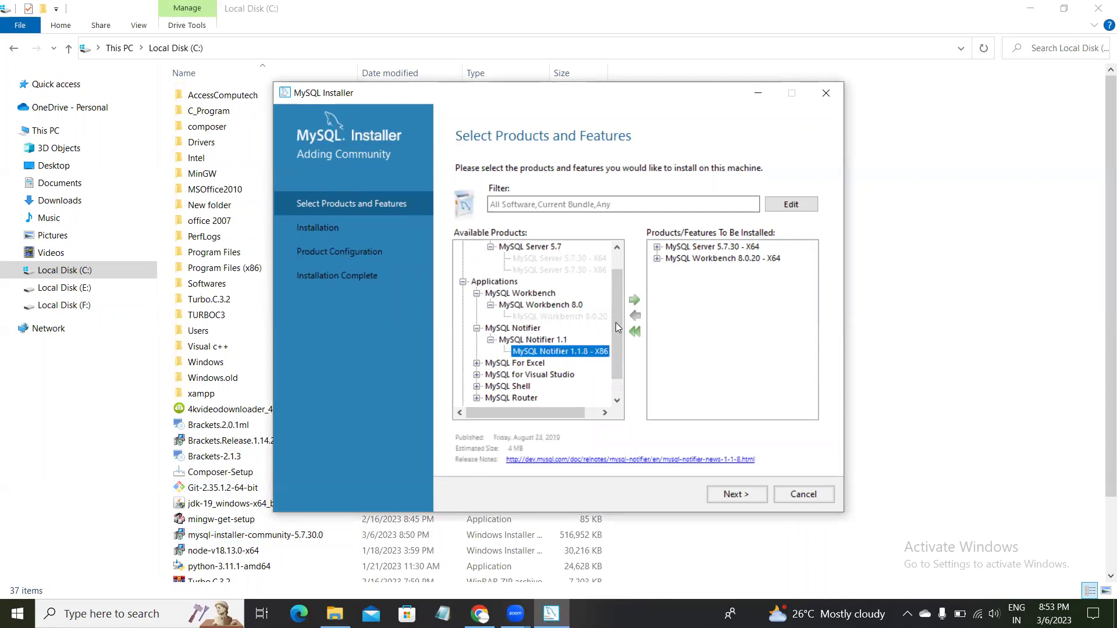
click(636, 301)
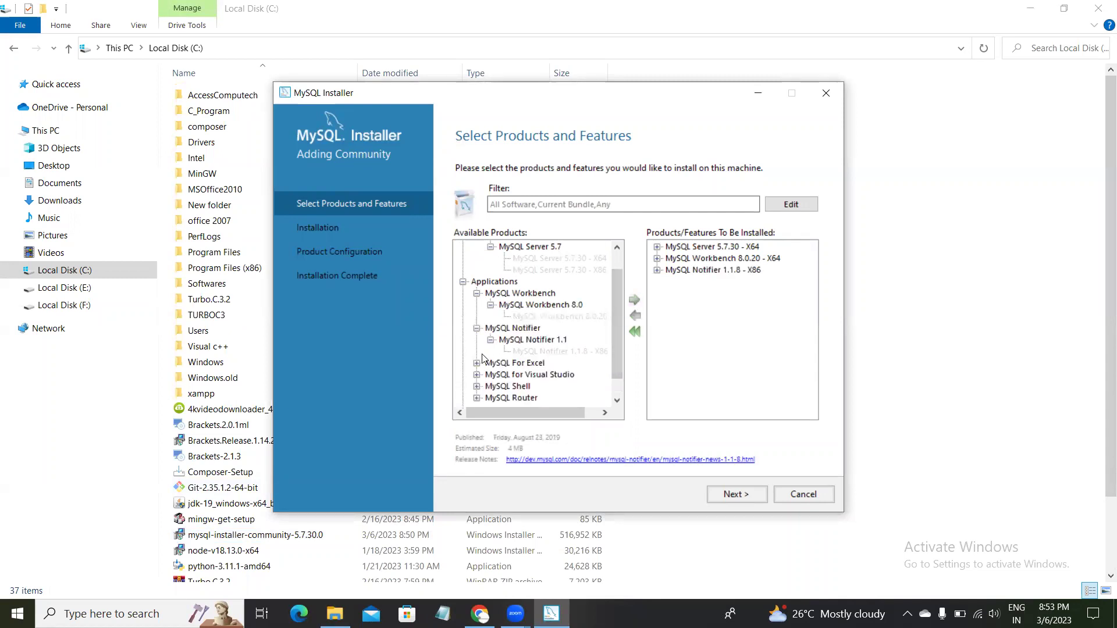
scroll(483, 354, down, 1)
click(477, 339)
click(490, 351)
click(515, 365)
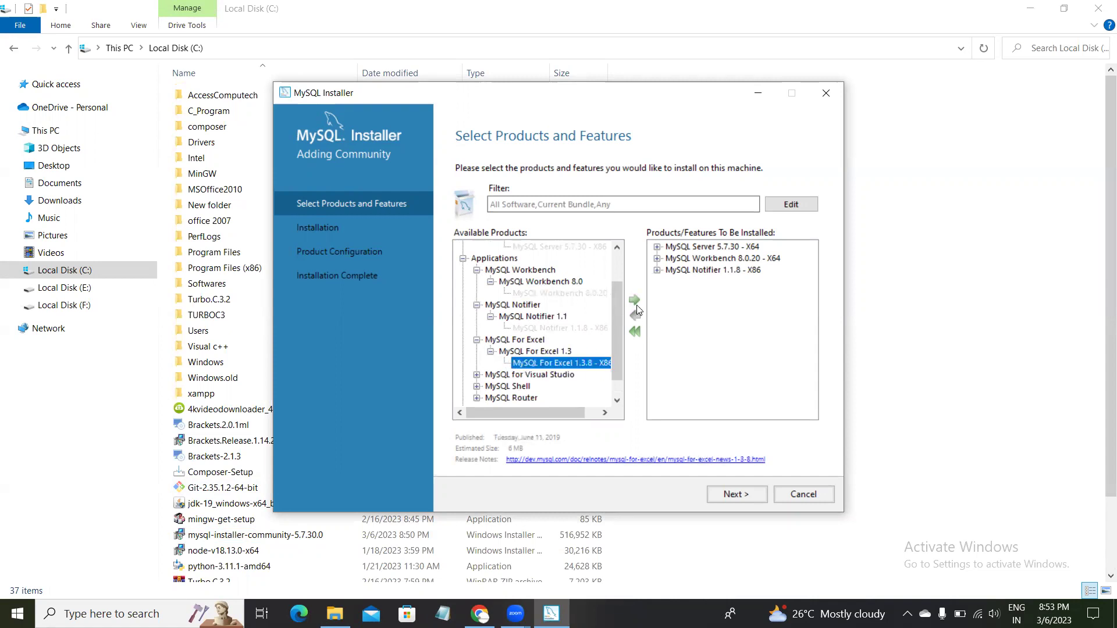
click(635, 302)
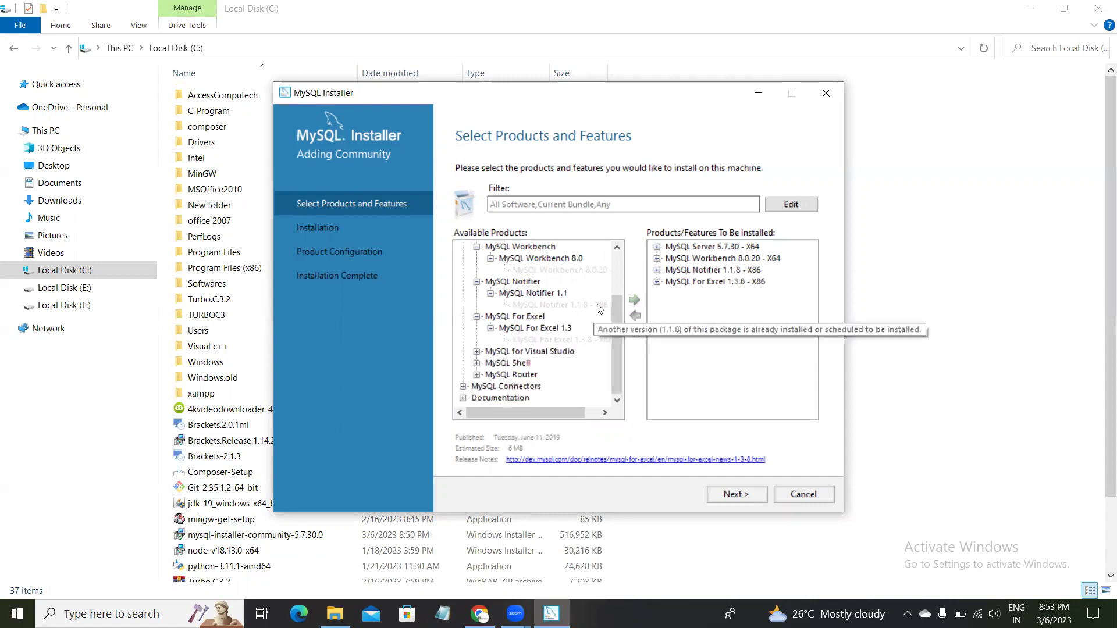
Check MySQL for Visual Studio, then add MySQL Shell 8.0.20 X64 and Router 8.0.20 X64.
click(477, 351)
double_click(525, 365)
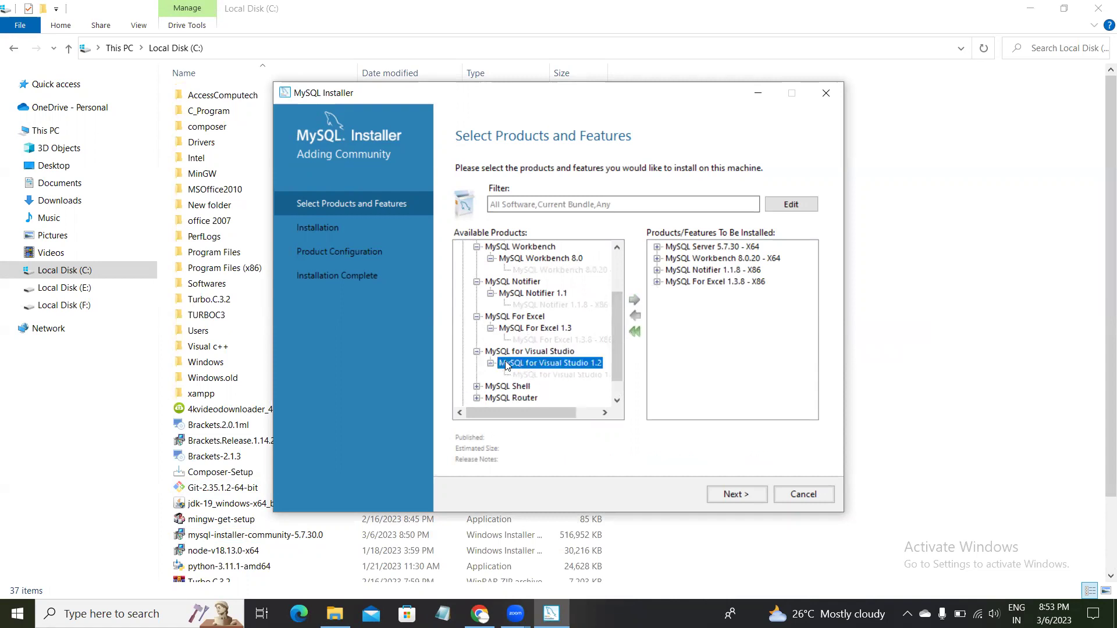
click(476, 363)
click(493, 374)
click(547, 363)
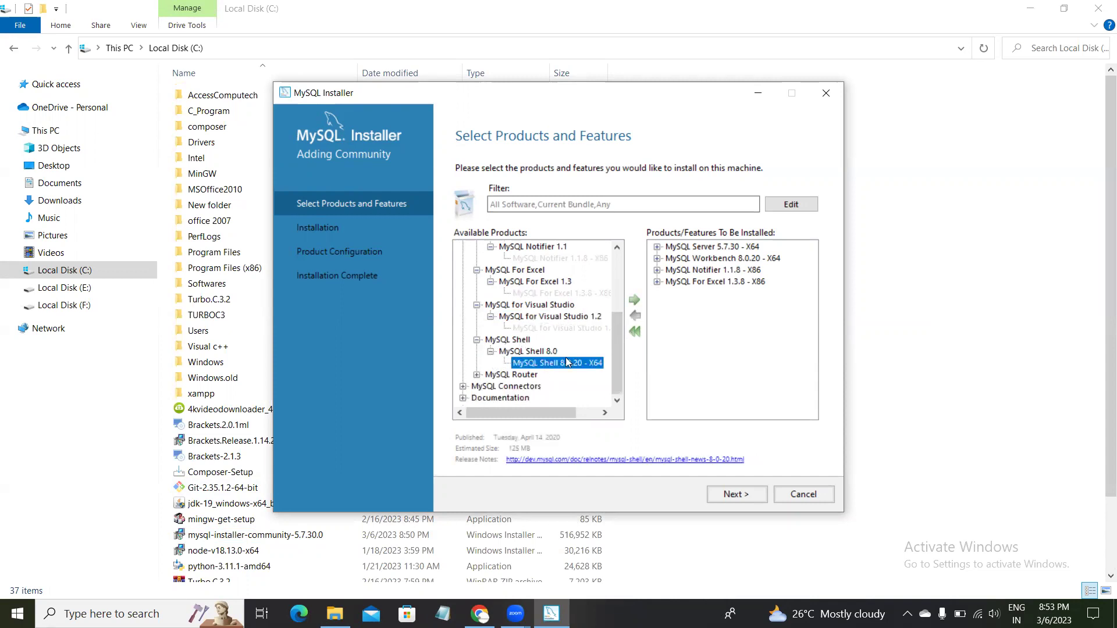
click(635, 296)
click(477, 375)
click(490, 375)
click(541, 387)
click(635, 300)
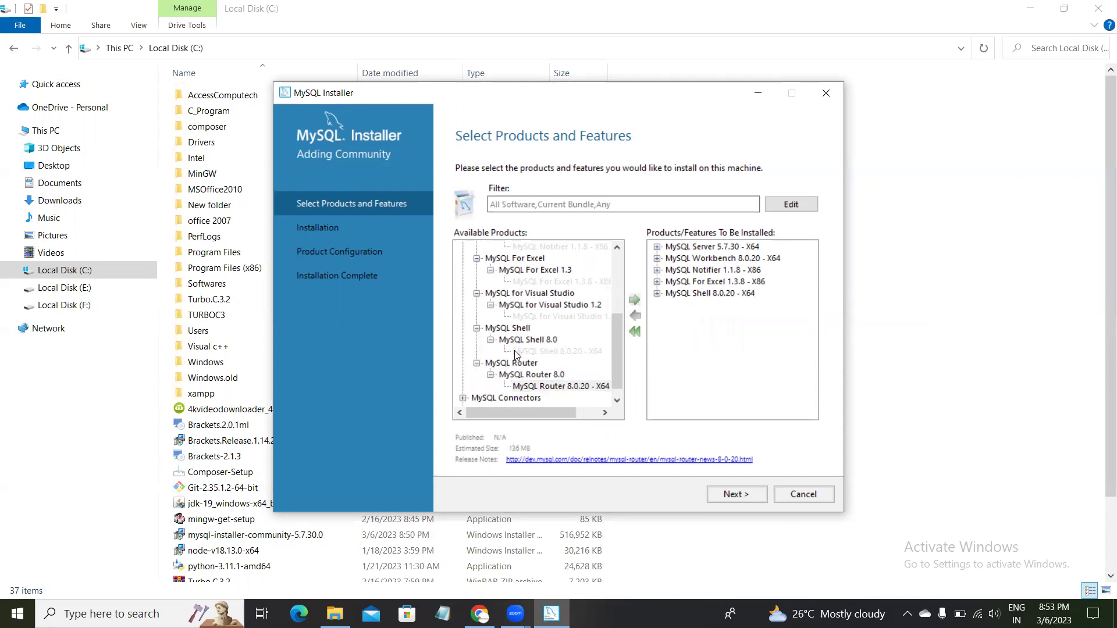
Expand MySQL Connectors to reveal the Connector/ODBC 8.0 builds.
scroll(520, 355, down, 1)
click(463, 387)
click(477, 352)
click(507, 364)
click(490, 363)
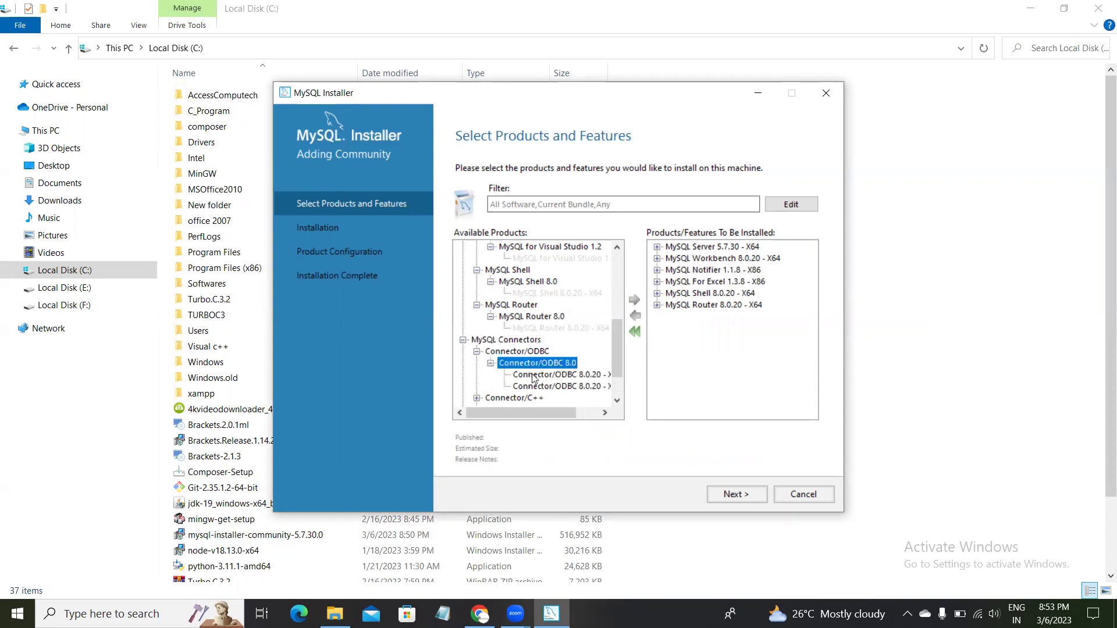
Add Connector/ODBC 8.0.20 X64 and Connector/C++ 8.0.20 X64 to the install list.
click(561, 375)
click(635, 301)
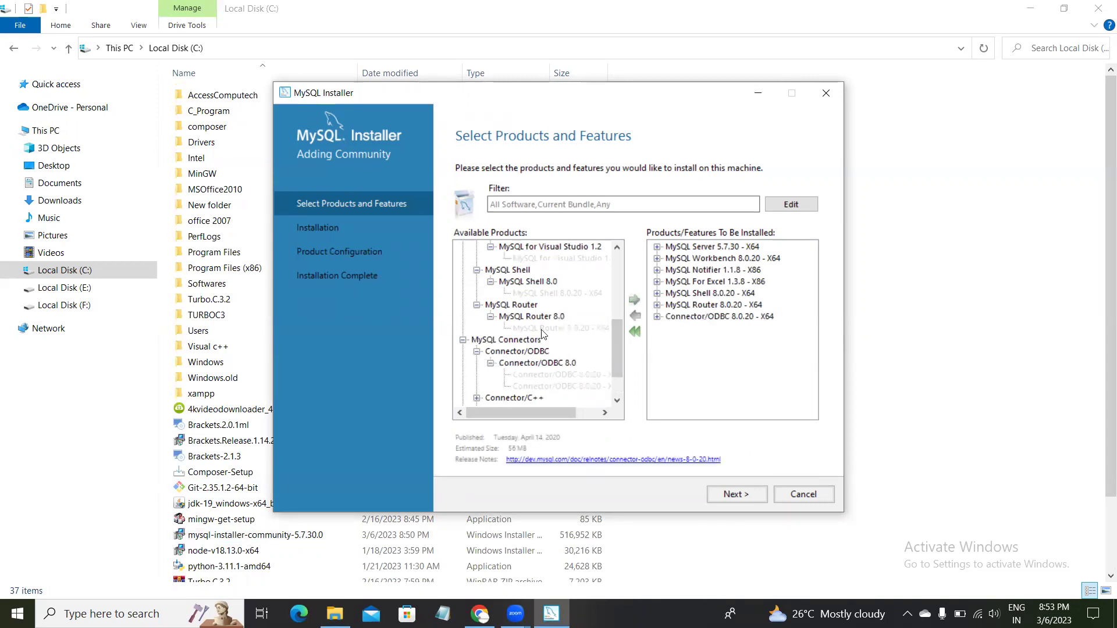
scroll(488, 374, down, 1)
scroll(488, 373, down, 1)
click(476, 351)
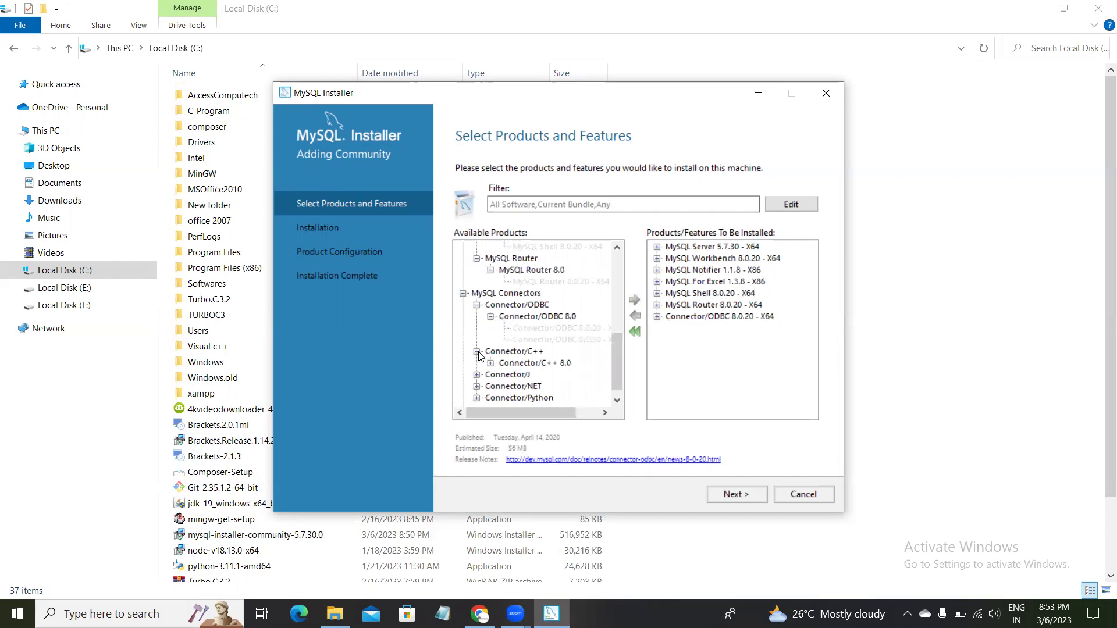
click(490, 363)
click(560, 375)
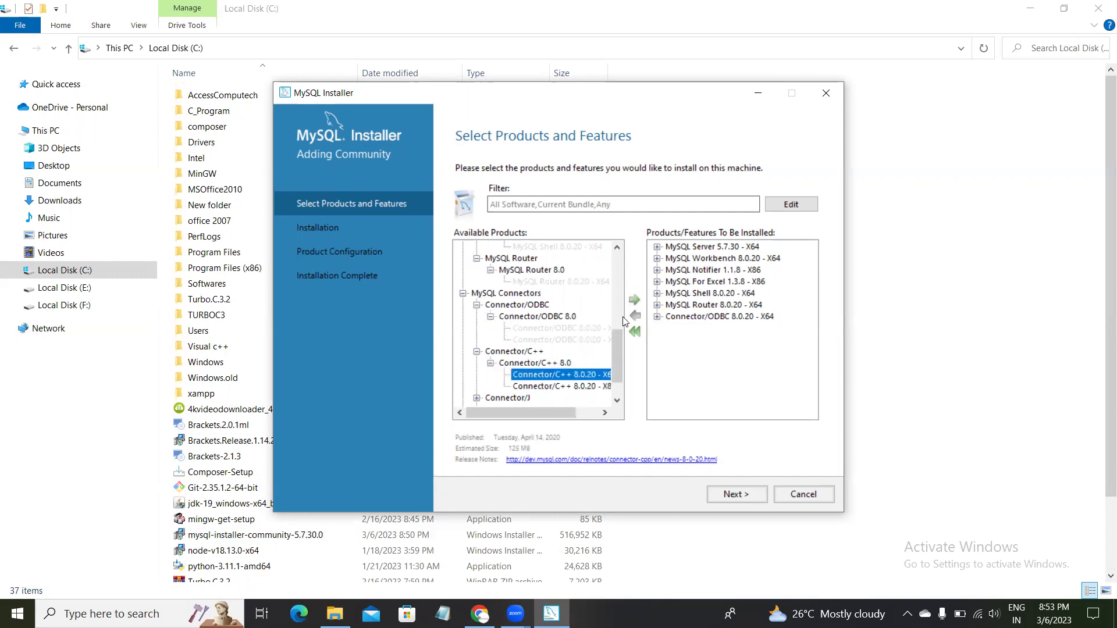
click(634, 299)
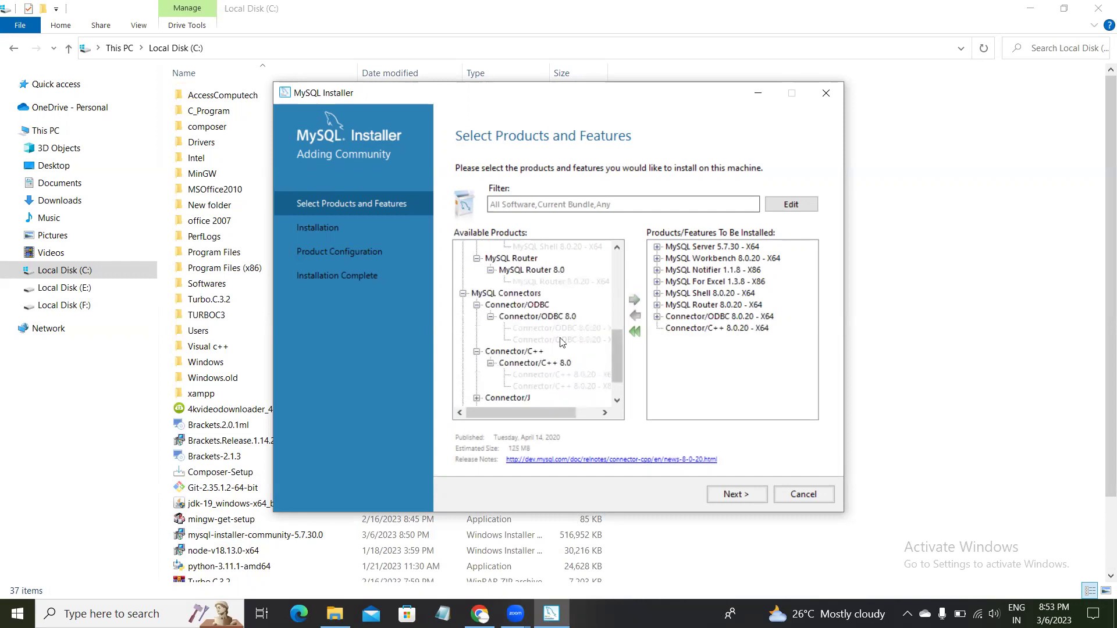
Add Connector/J 8.0.20 X86, then inspect the Connector/NET and Connector/Python builds.
click(477, 364)
click(491, 375)
click(527, 387)
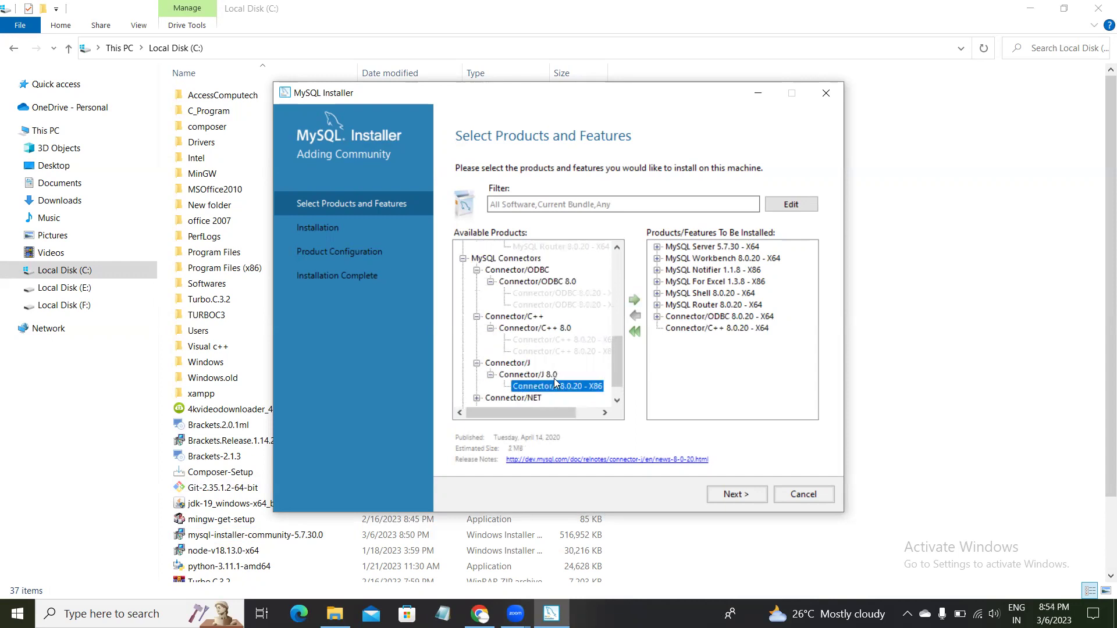
click(635, 301)
scroll(573, 336, down, 1)
click(477, 375)
click(491, 386)
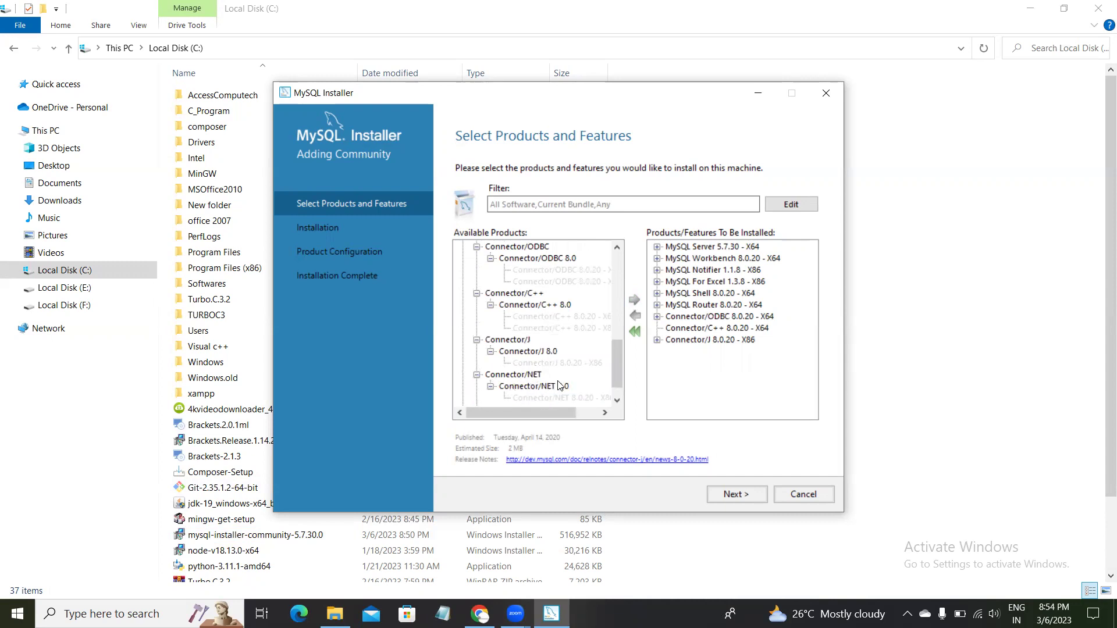
scroll(558, 386, down, 1)
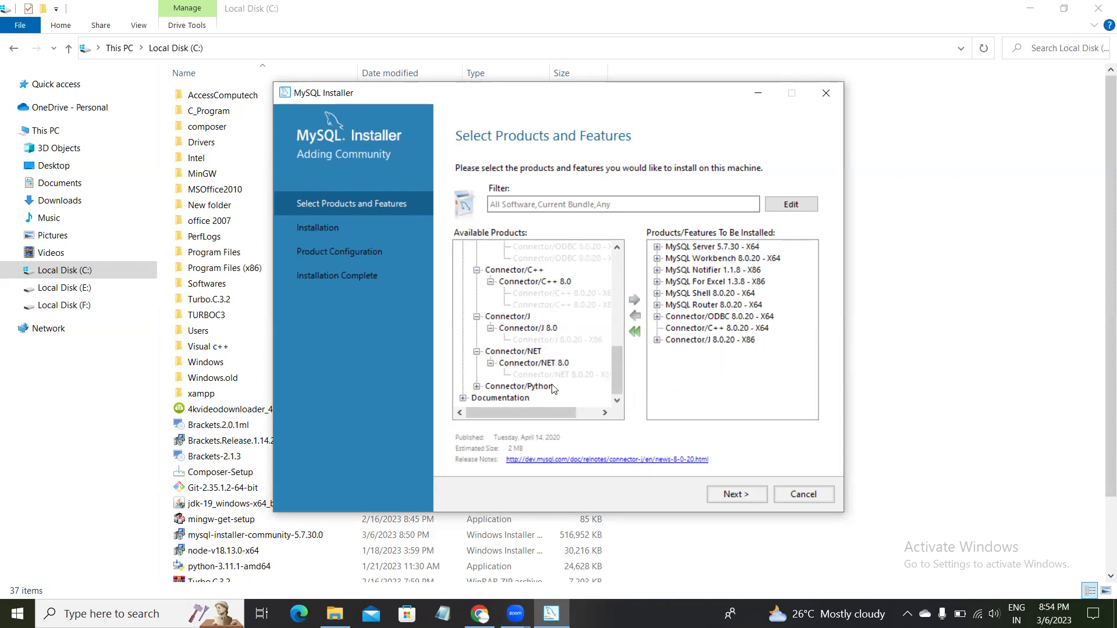
click(477, 386)
click(491, 398)
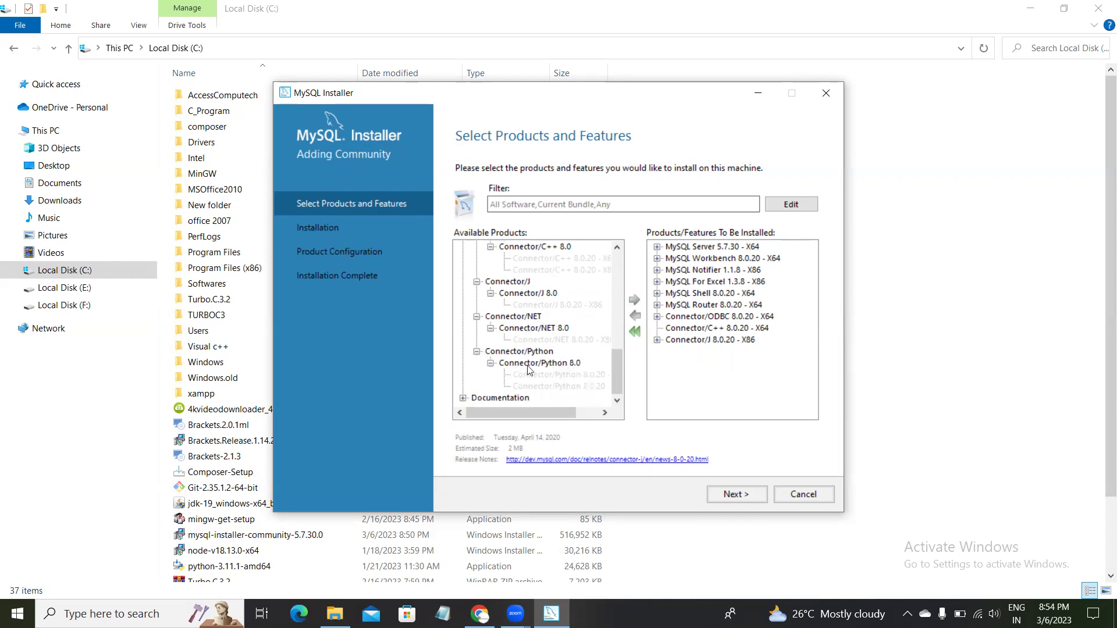
Add the MySQL Documentation 5.7 and Samples and Examples 5.7 packages.
click(463, 398)
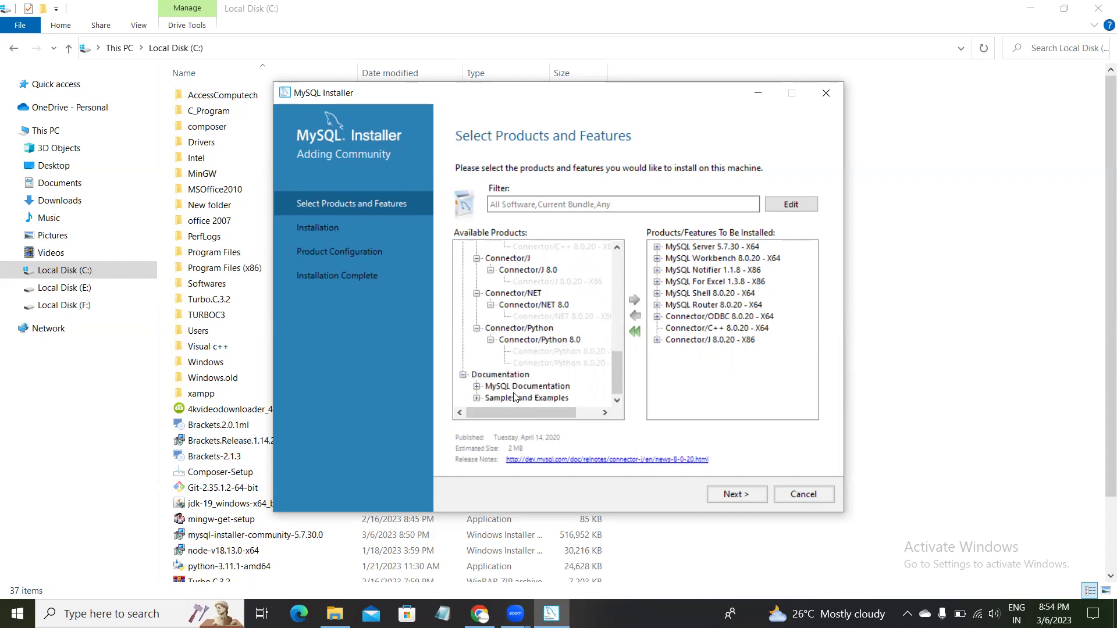
click(477, 386)
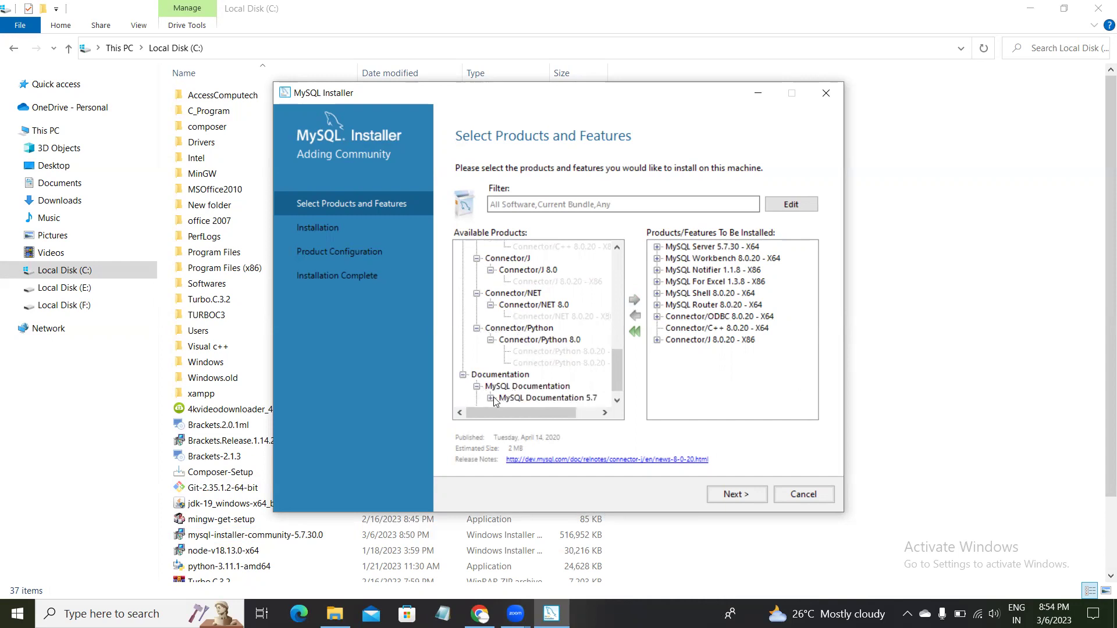
click(491, 398)
click(550, 399)
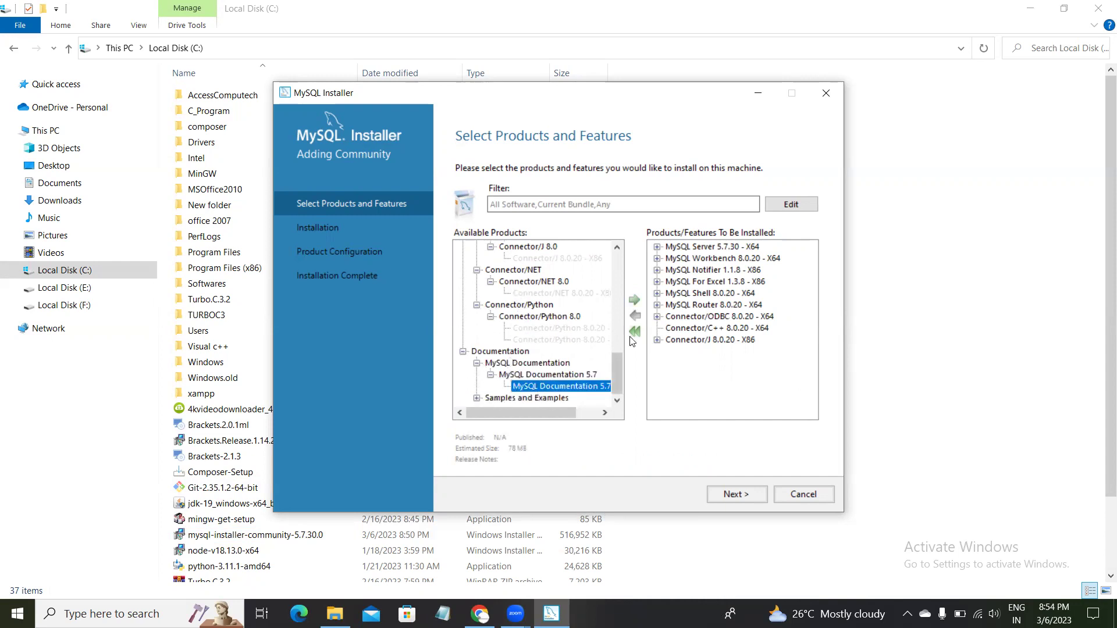
click(635, 300)
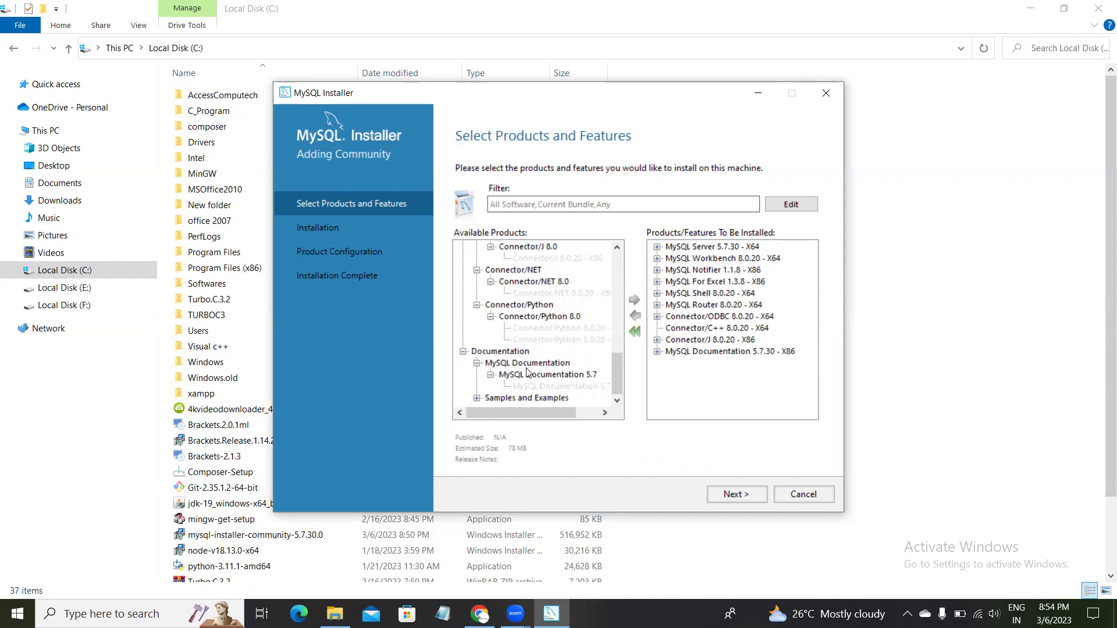
click(477, 398)
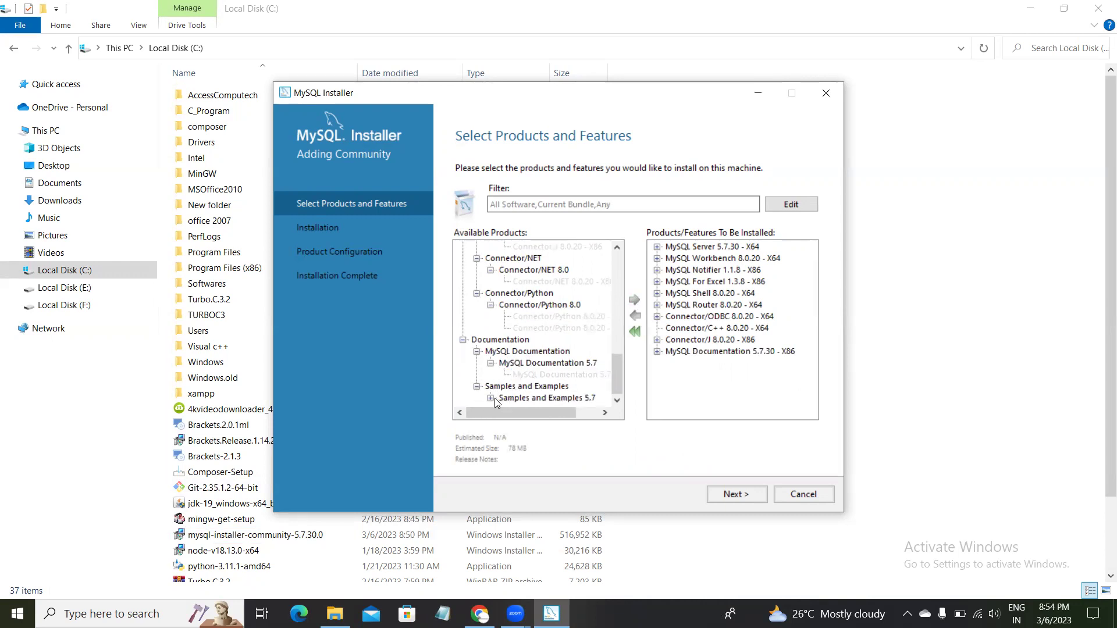
click(491, 397)
click(544, 399)
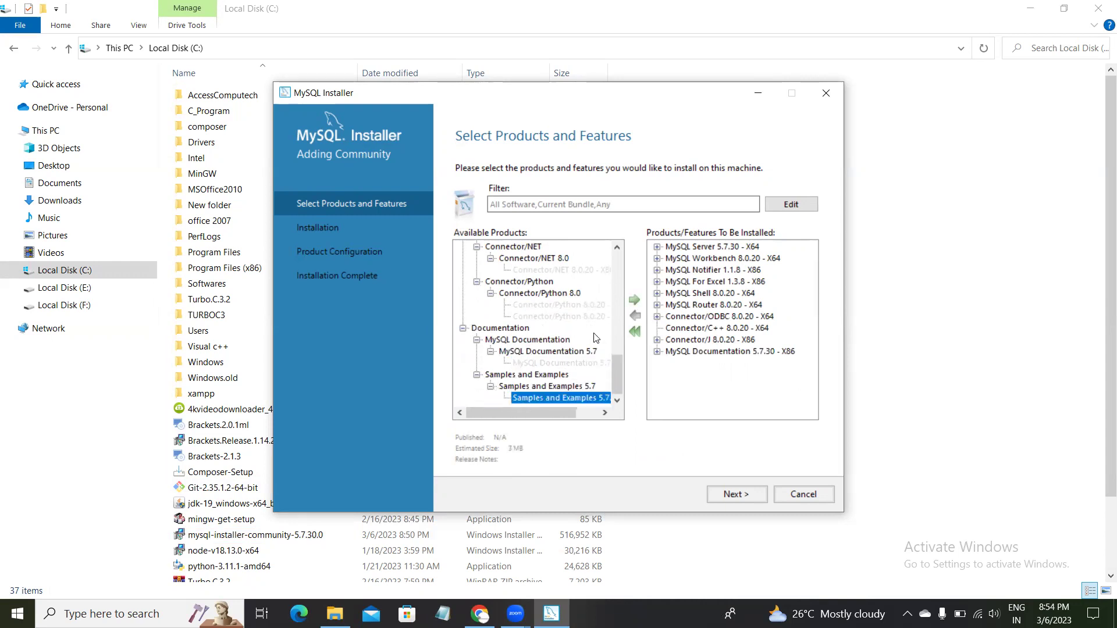
click(634, 301)
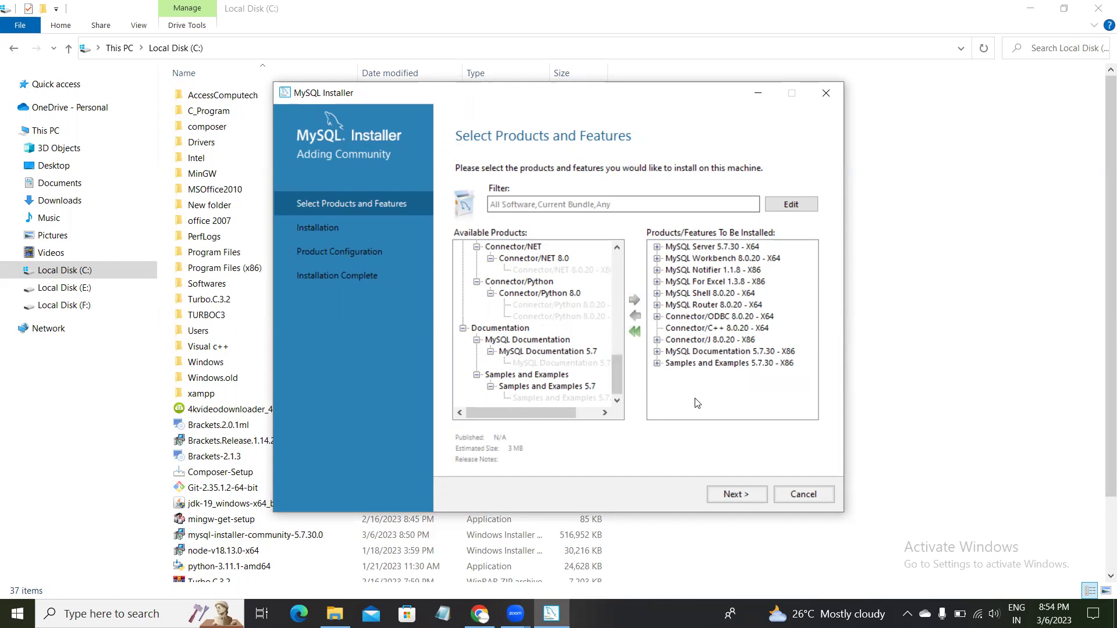
Proceed past product selection and Path Conflicts, accepting the existing MySQL Server 5.7 paths.
click(734, 499)
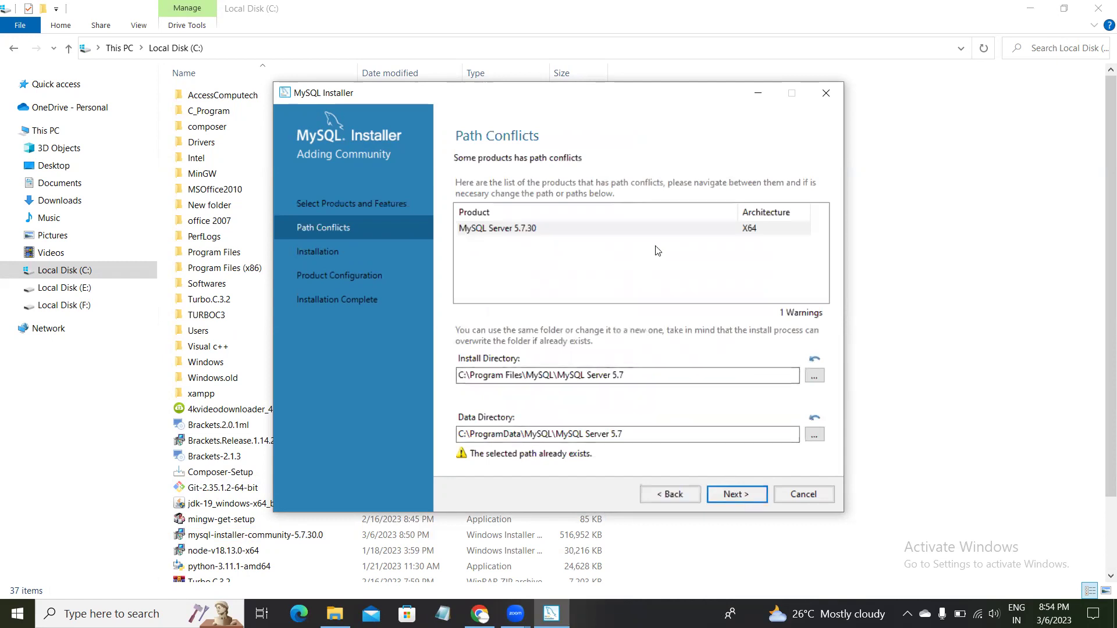
click(737, 499)
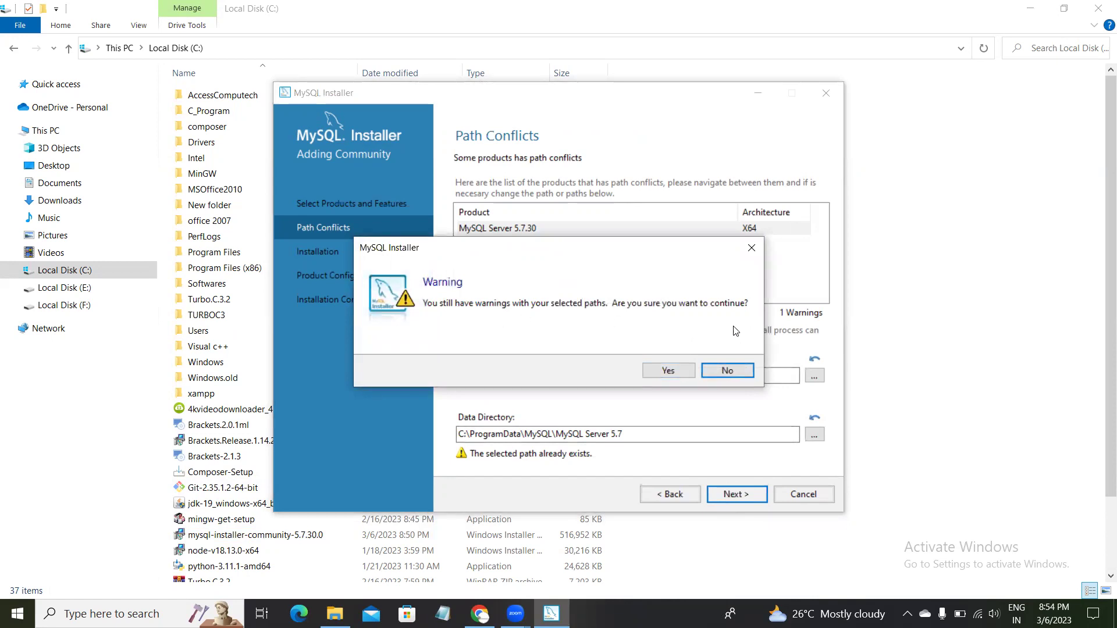
click(667, 371)
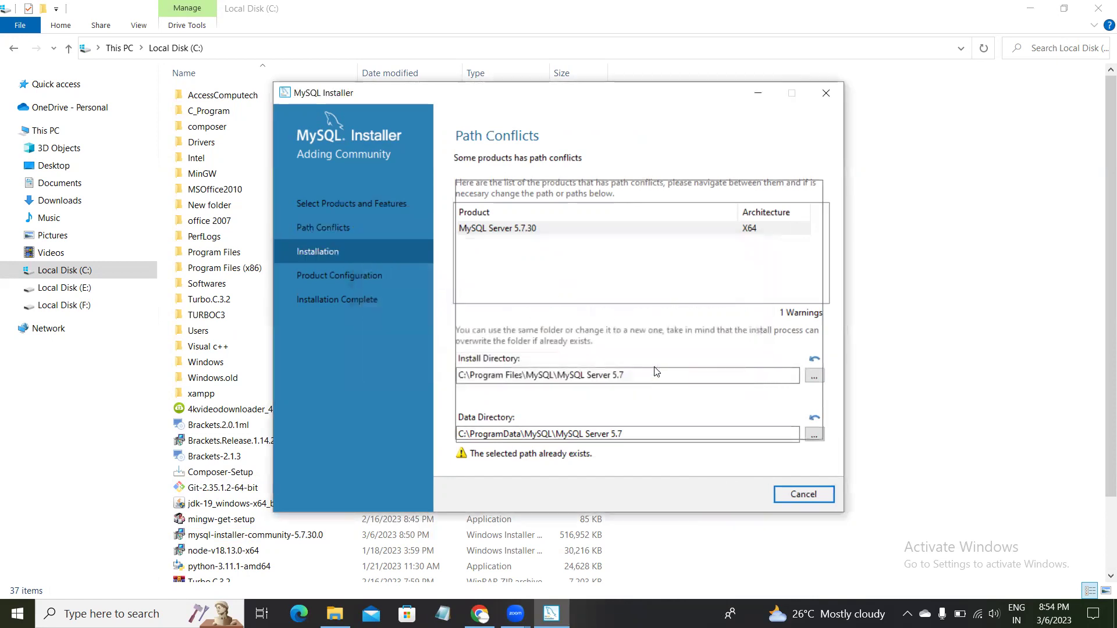
Execute the installation and wait until all eleven products, including Server 5.7.30, show Complete.
click(742, 501)
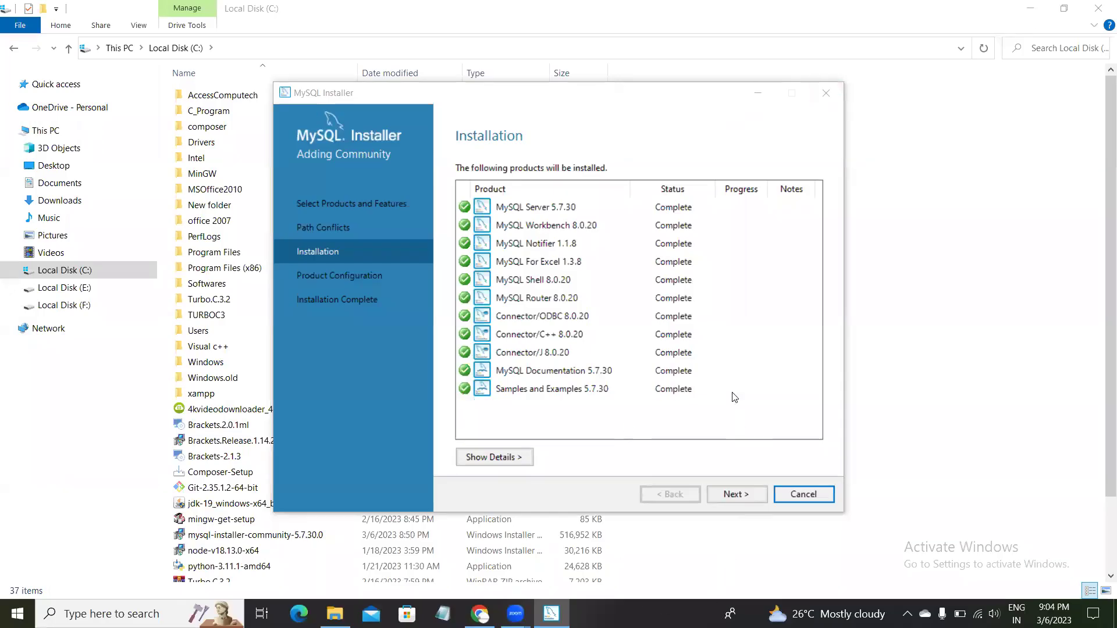
click(744, 499)
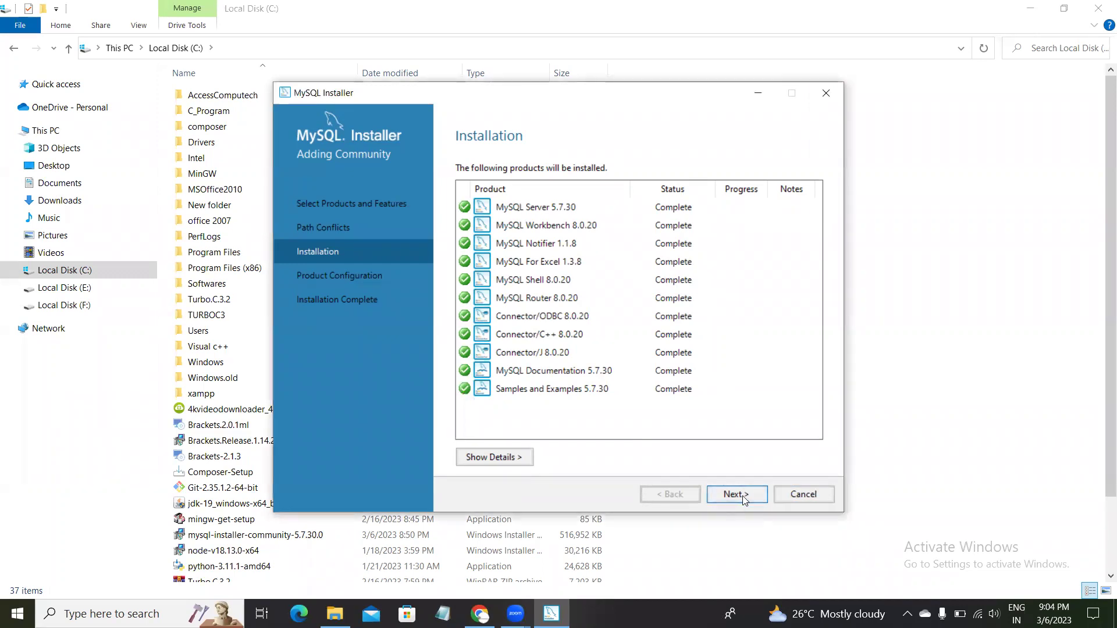
Keep the standalone Development Computer setup and change the TCP/IP port from 3306 to 3305.
click(742, 496)
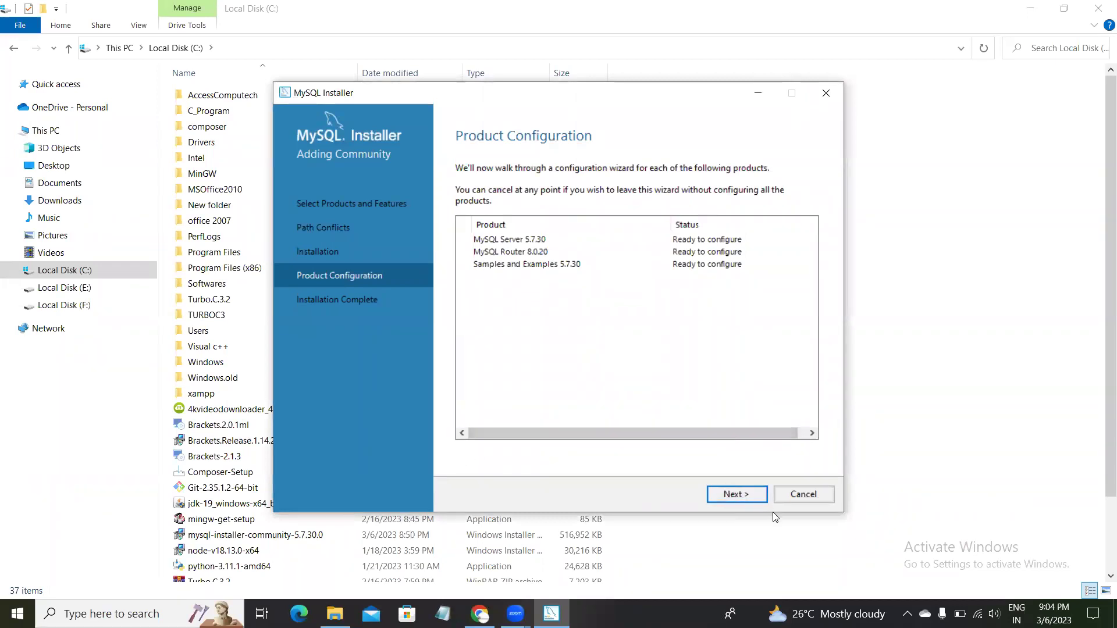
click(734, 496)
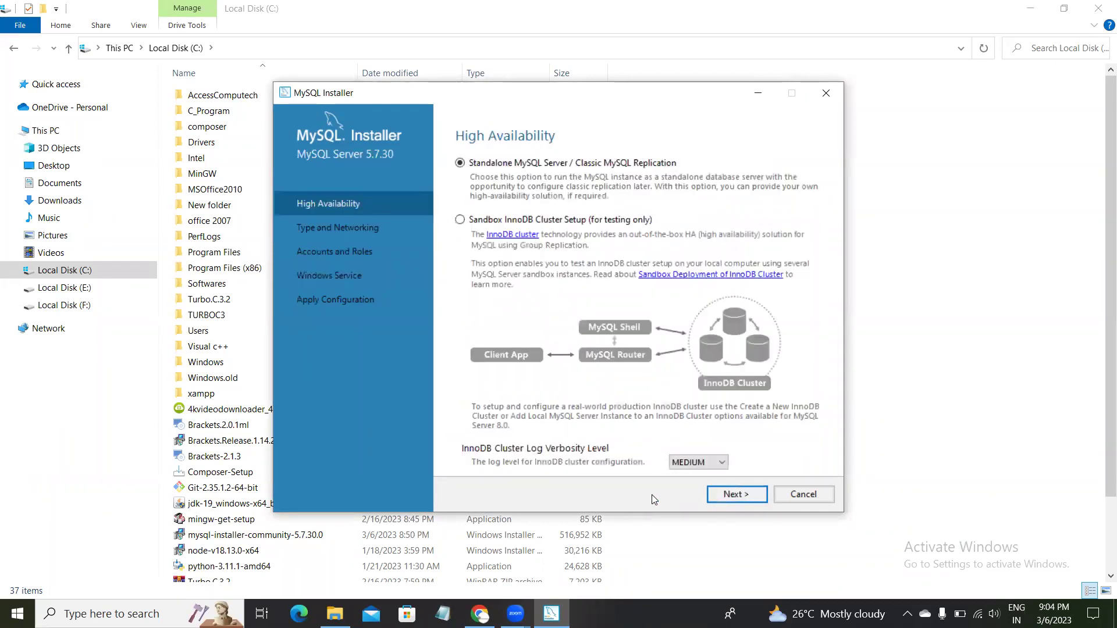
click(736, 495)
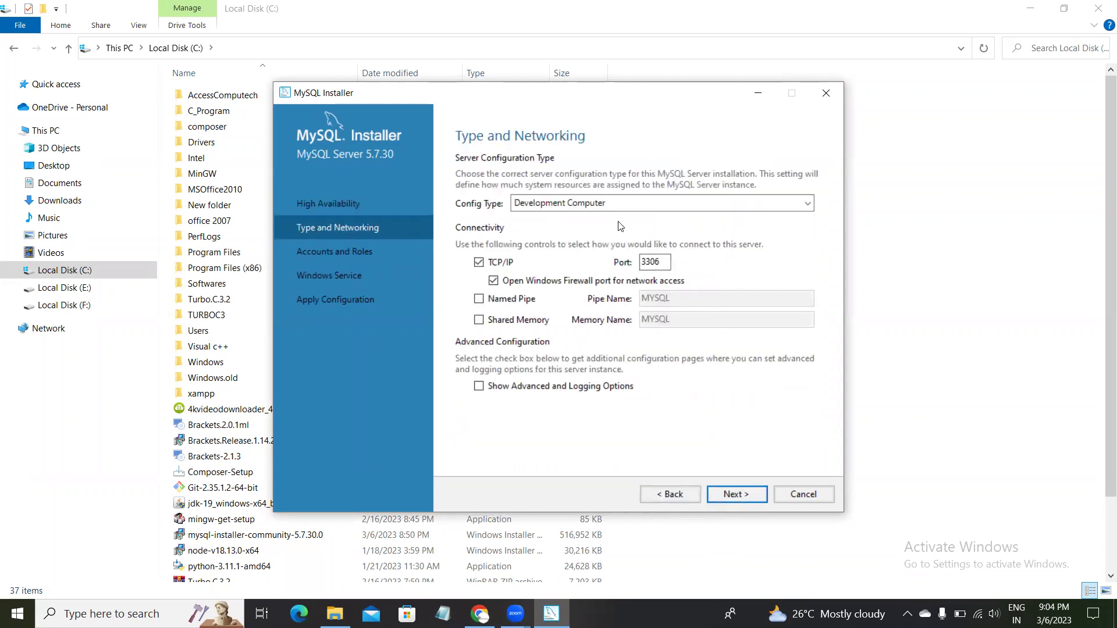
click(659, 262)
key(BackSpace)
text(5)
Enter the current root password, correcting a typo, and check it until it verifies.
click(744, 495)
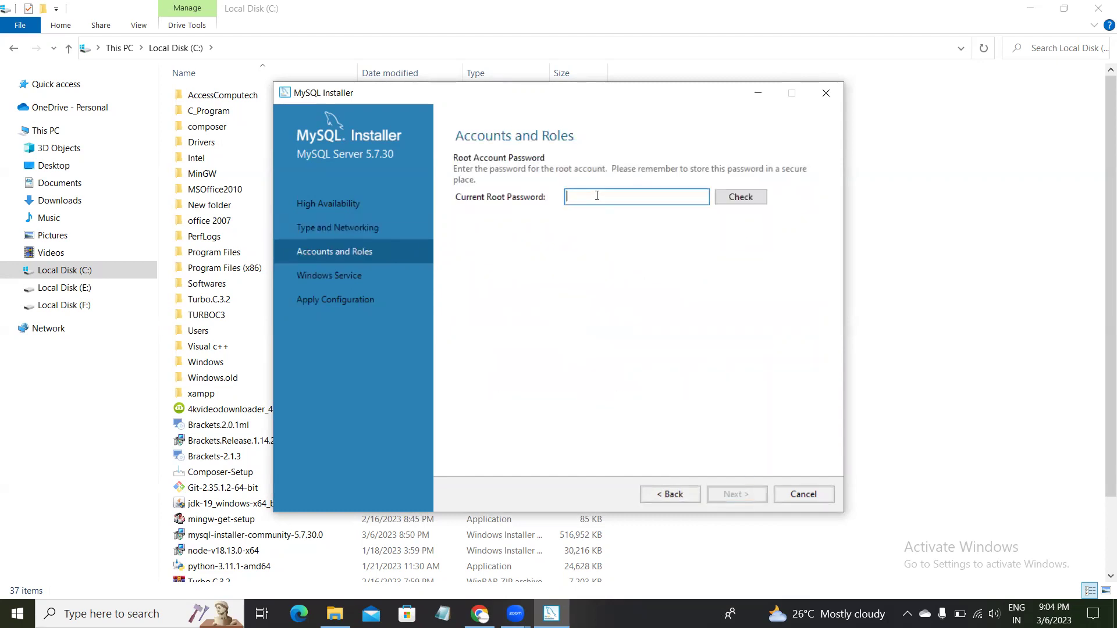
text(••)
key(BackSpace)
key(BackSpace)
text(••••)
click(749, 196)
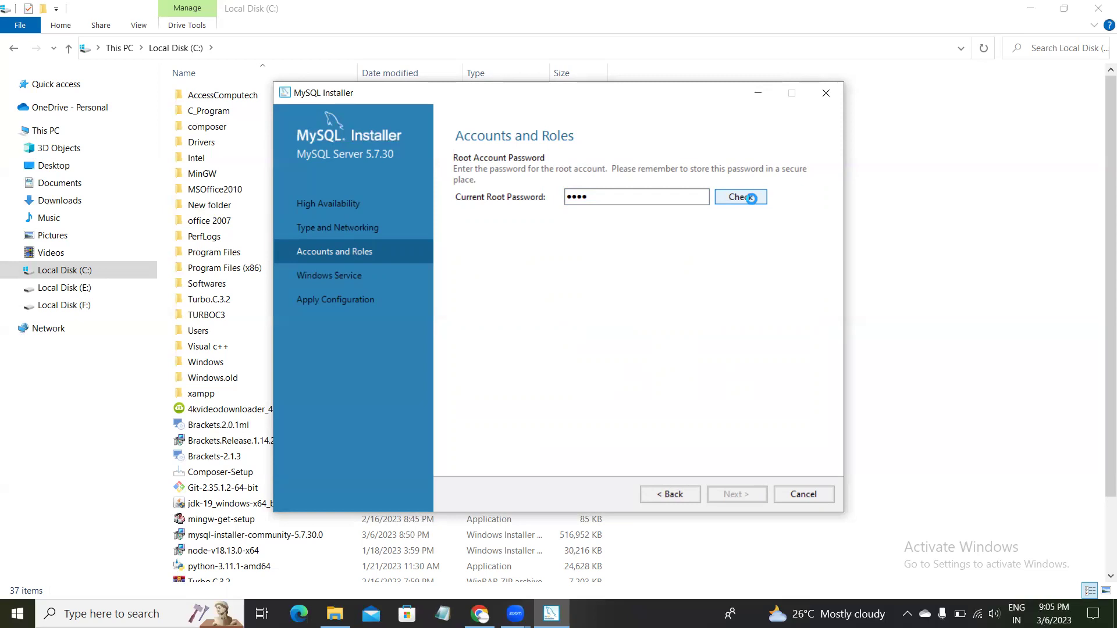
click(751, 199)
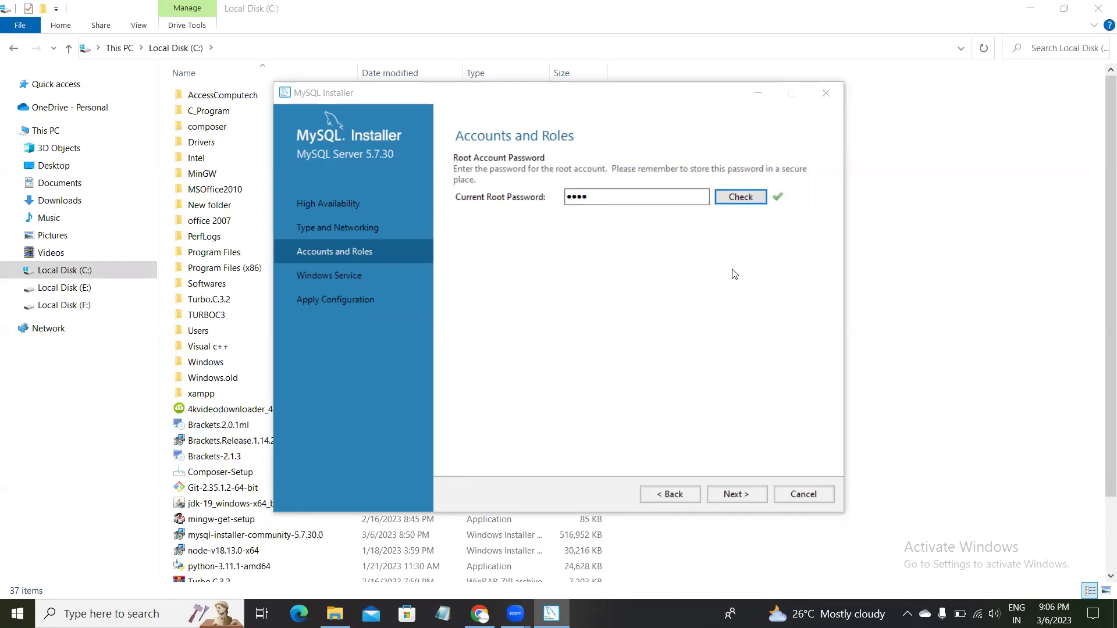
Keep the default Windows Service settings, execute the configuration, and finish.
click(737, 496)
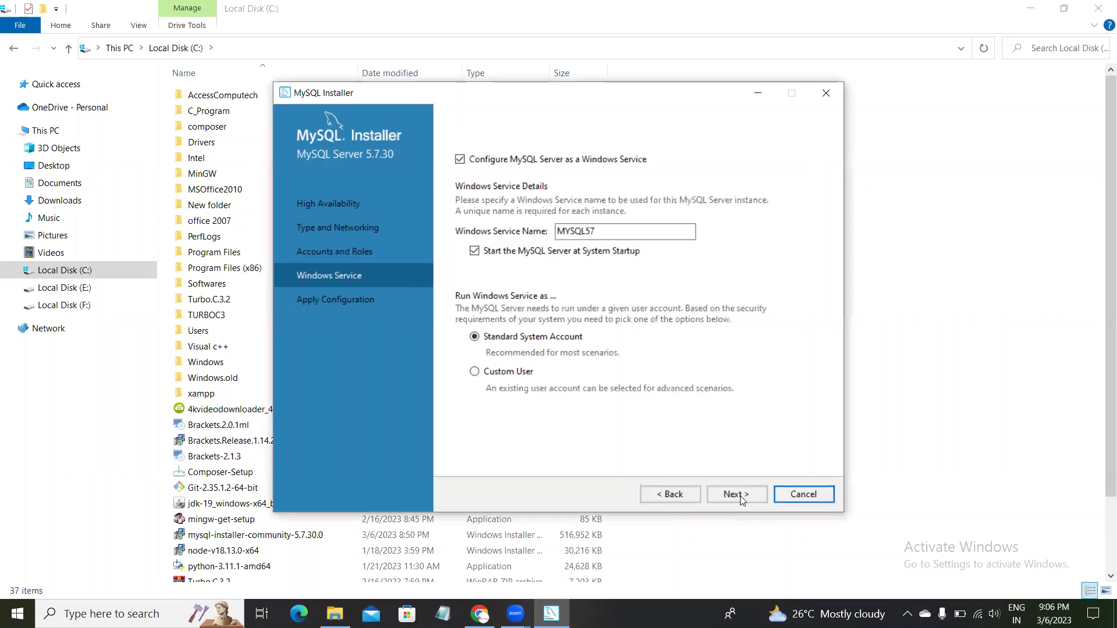
click(734, 494)
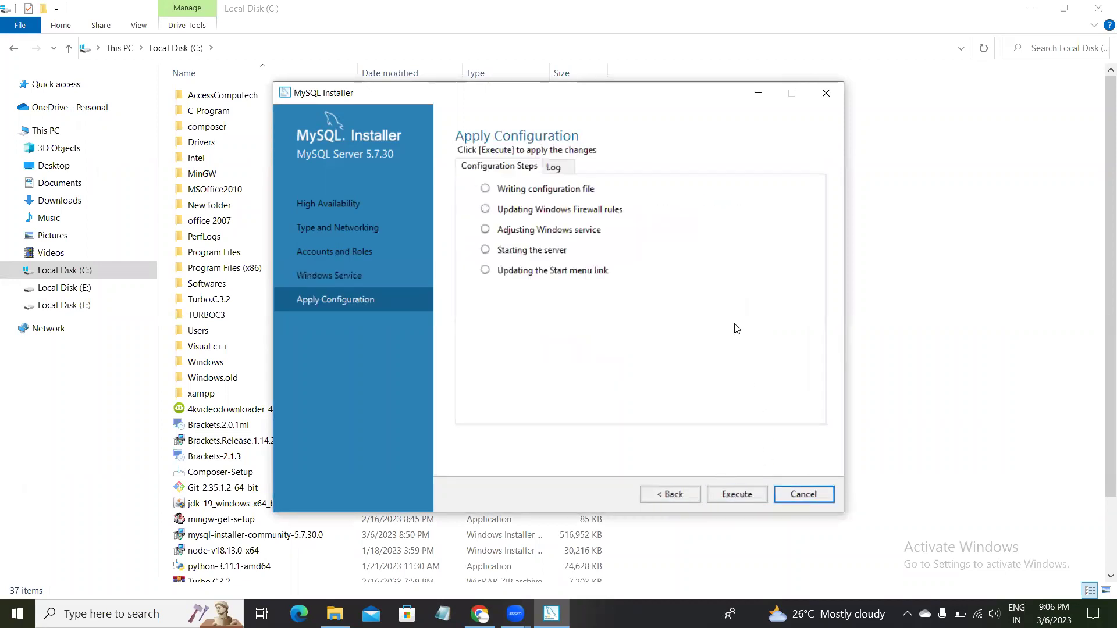
click(733, 495)
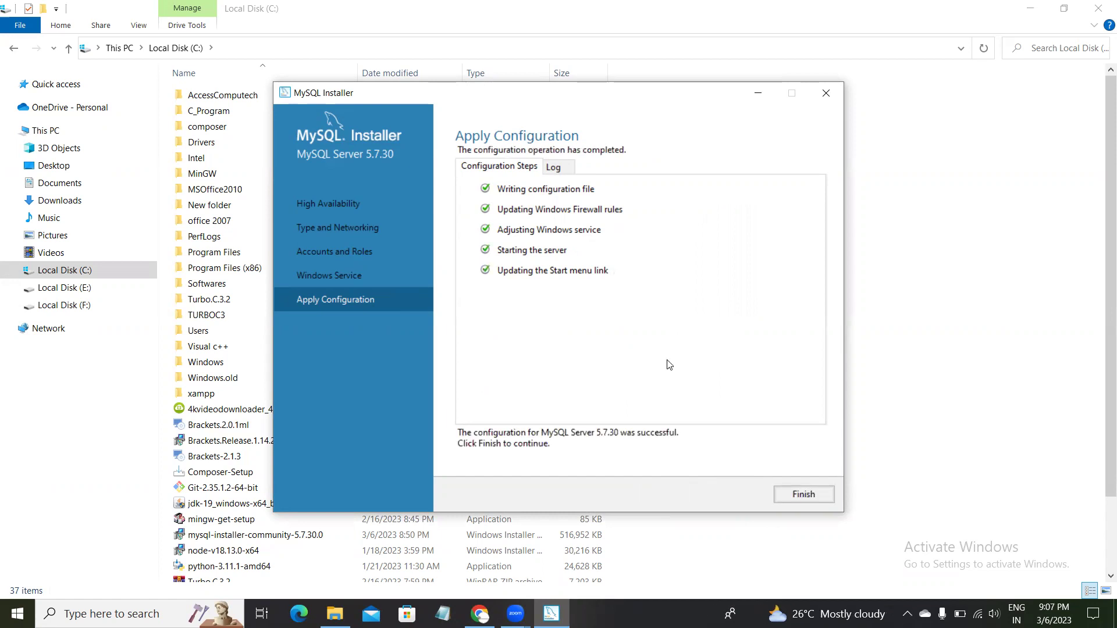
click(795, 495)
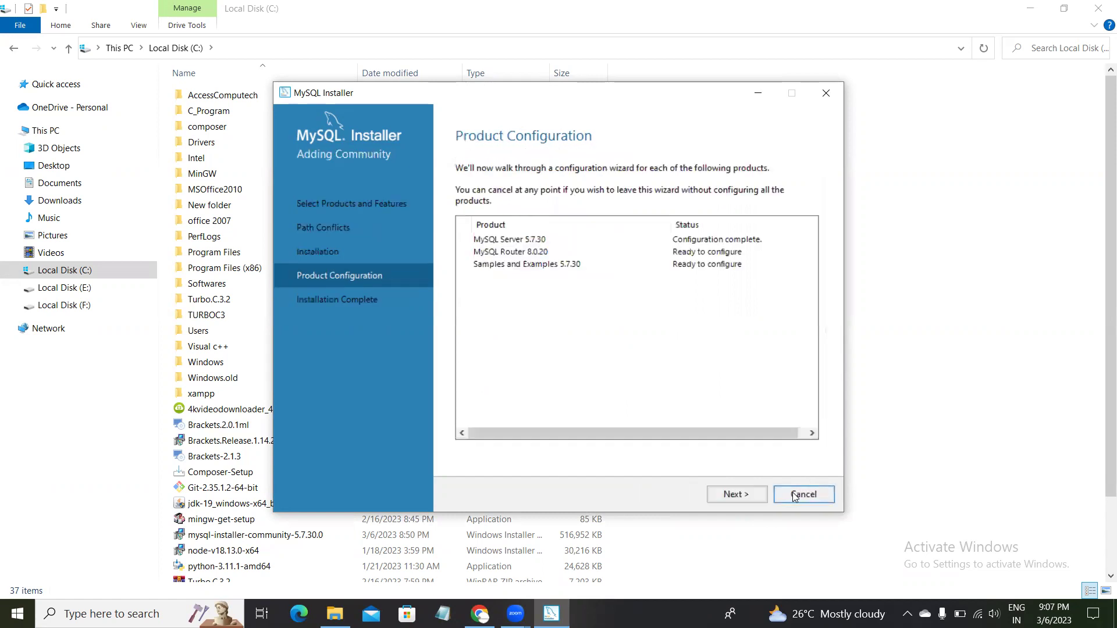
Enable MySQL Router InnoDB cluster bootstrapping with hostname localhost and port 3306.
click(725, 496)
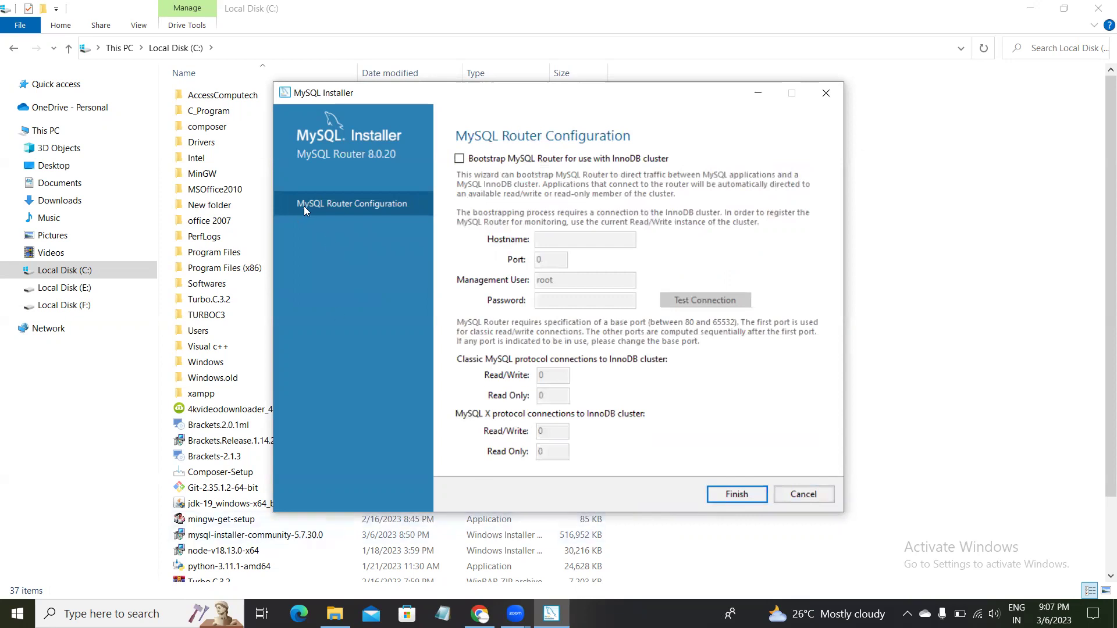
click(459, 158)
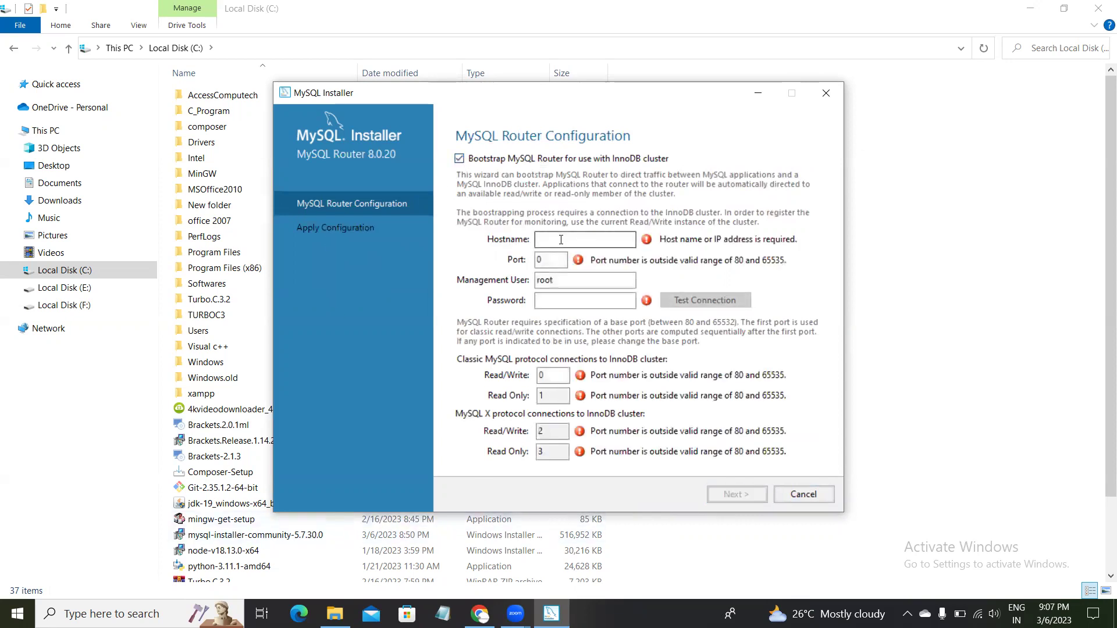
click(560, 239)
text(localhost)
click(545, 261)
key(BackSpace)
text(330)
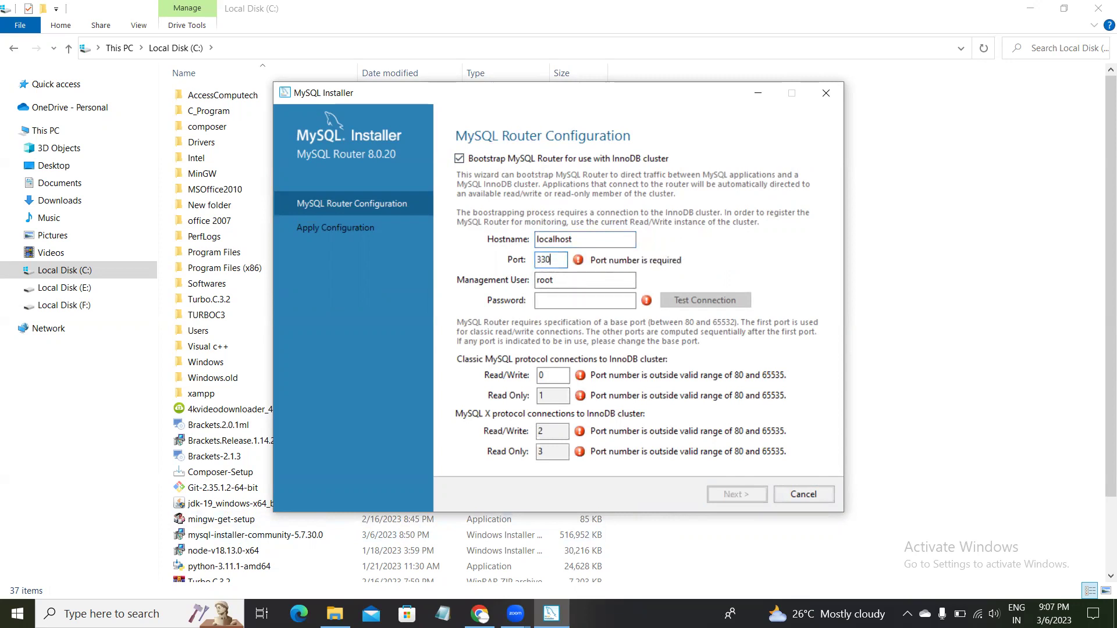
text(6)
Enter the management user's password, then turn bootstrapping back off and finish the router step.
click(553, 302)
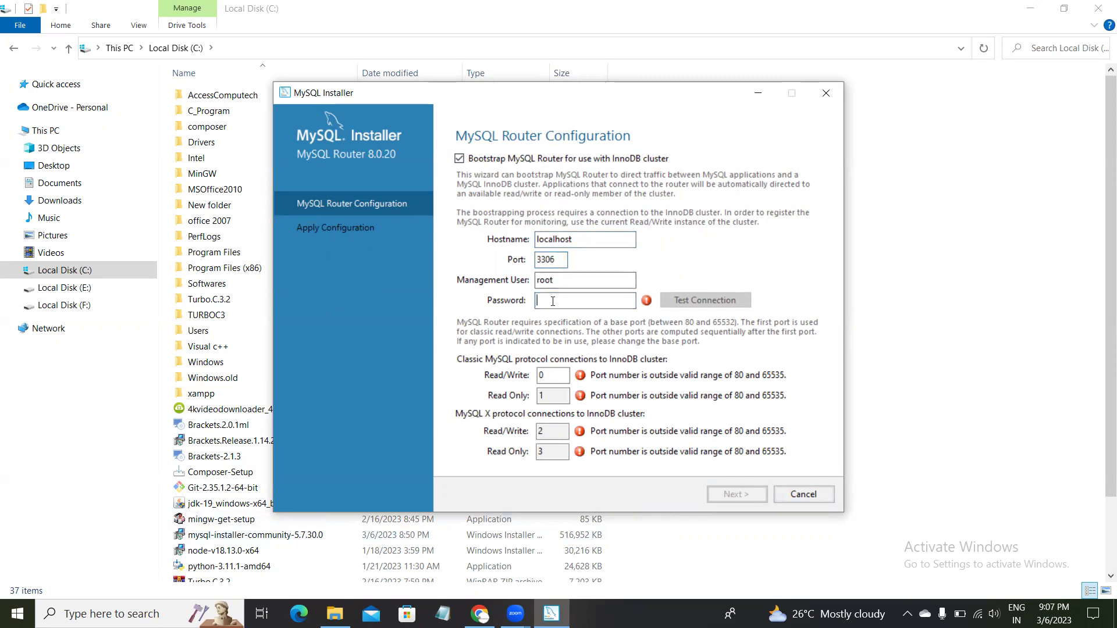
text(1234)
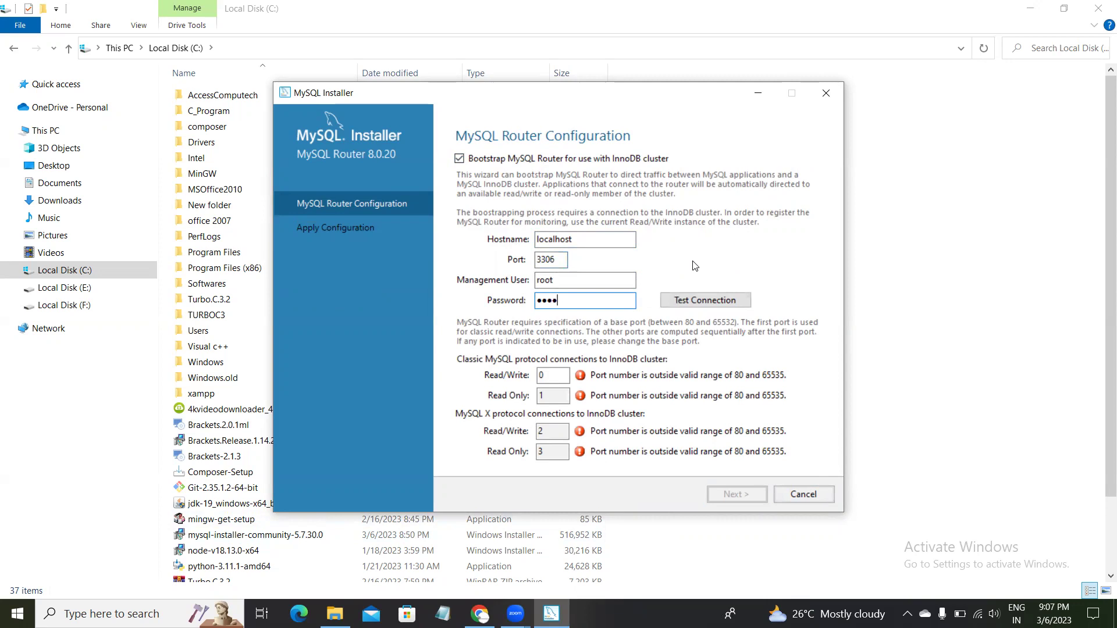
click(459, 159)
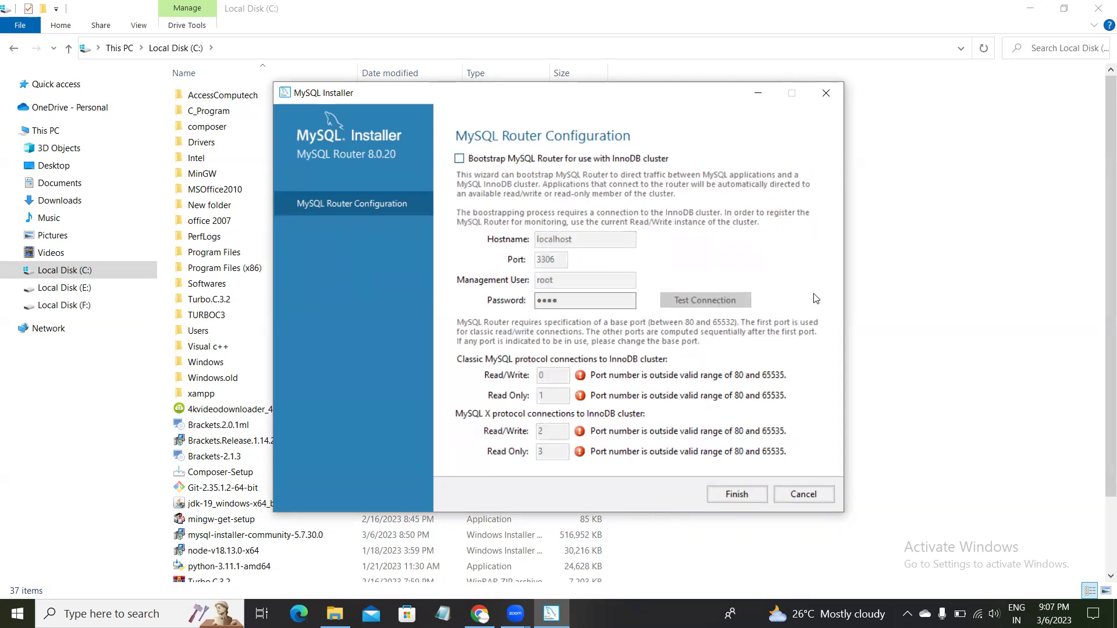
click(736, 494)
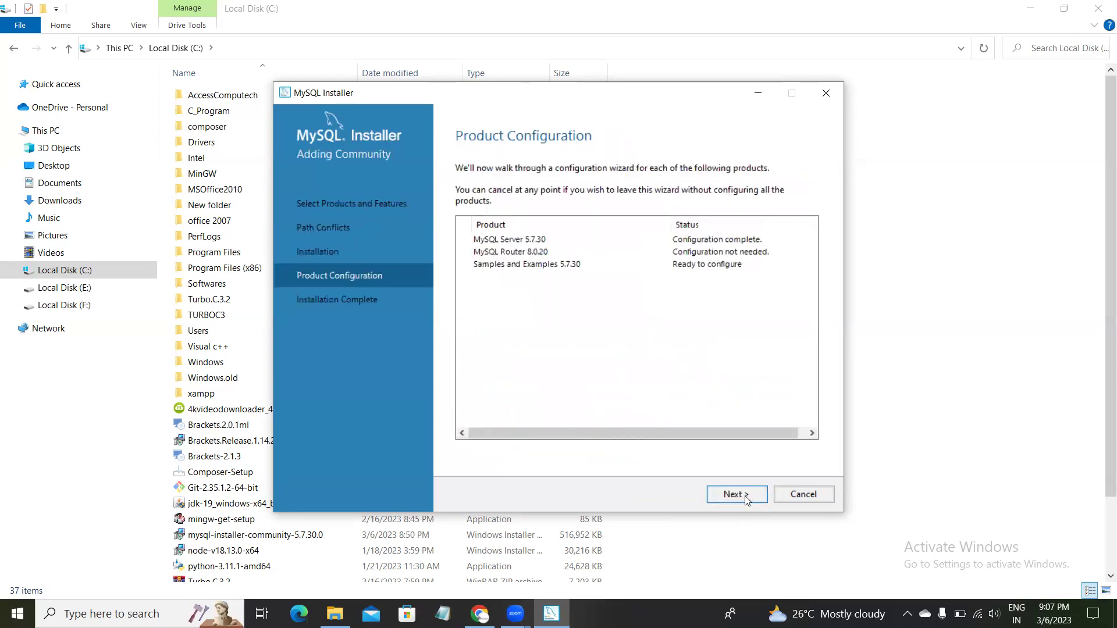
Select the MySQL Server 5.7.30 instance and verify the root credentials connect successfully.
click(745, 496)
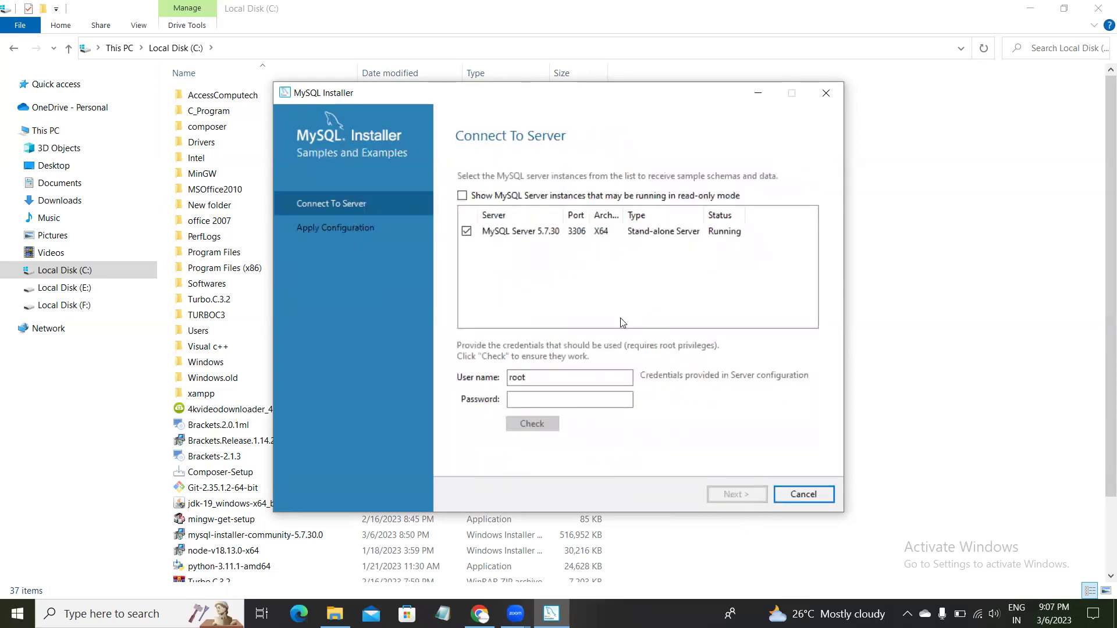
click(496, 235)
click(545, 401)
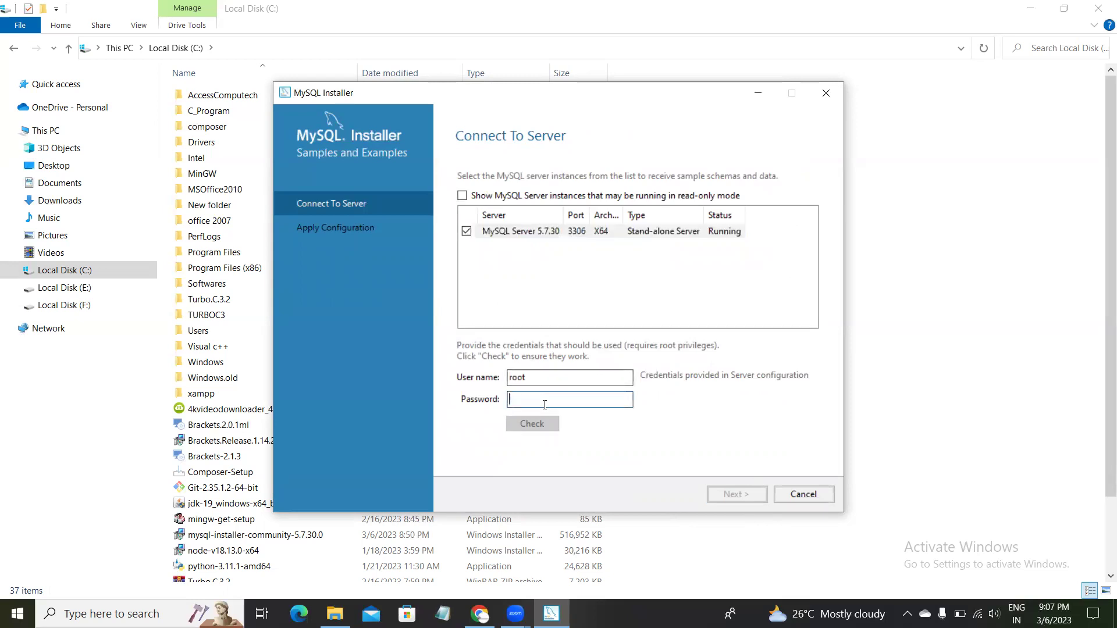
text(root)
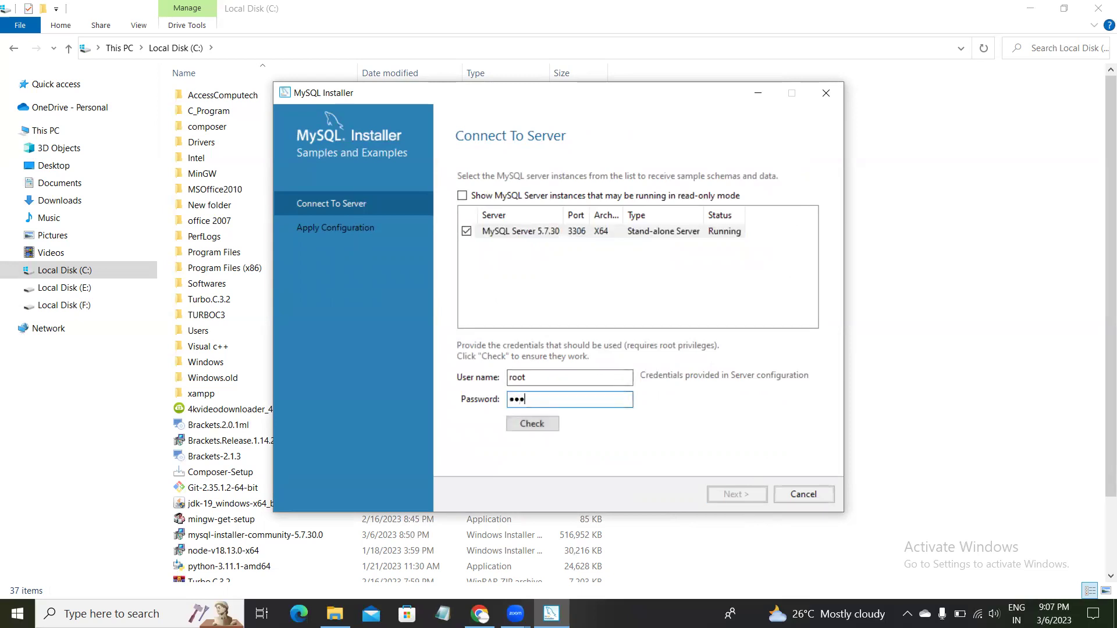
click(534, 430)
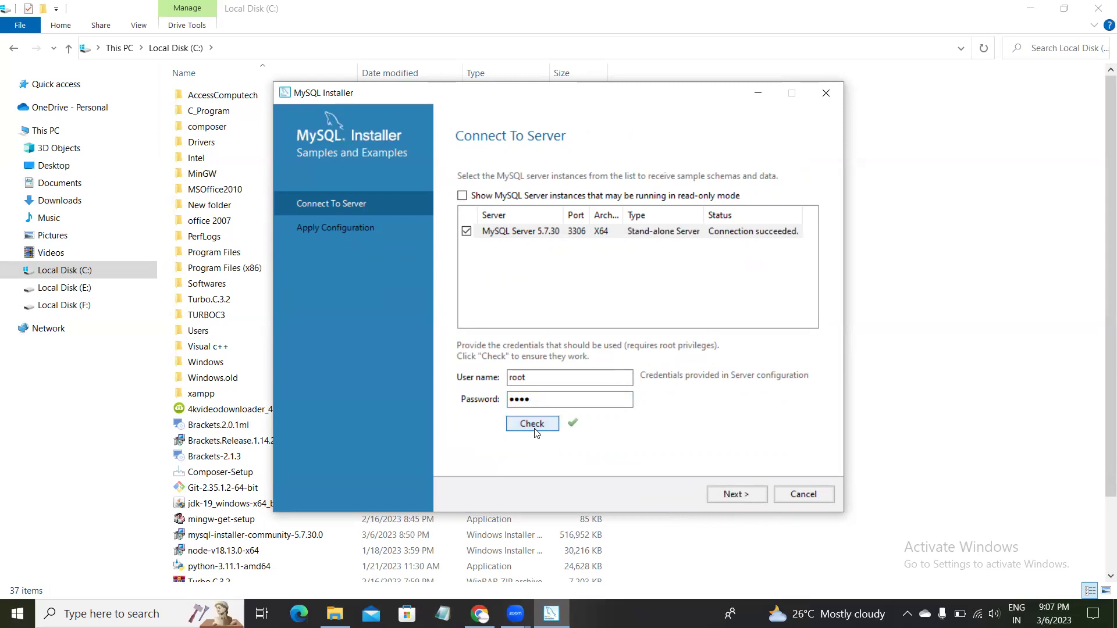
click(755, 233)
click(736, 271)
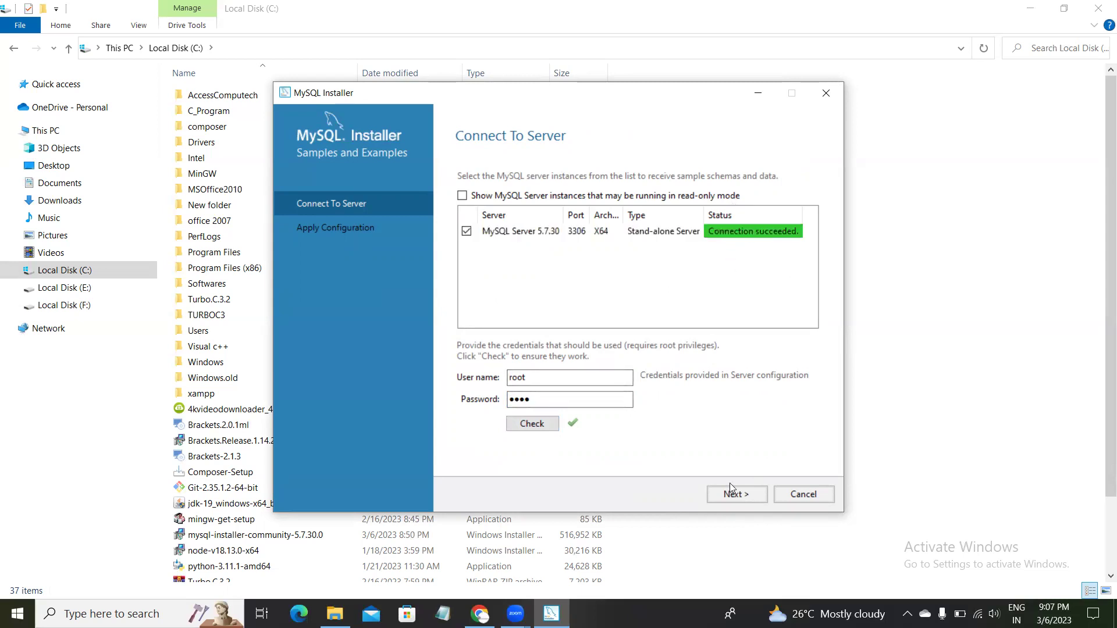
Execute the Samples and Examples configuration, then finish and close the installer.
click(740, 498)
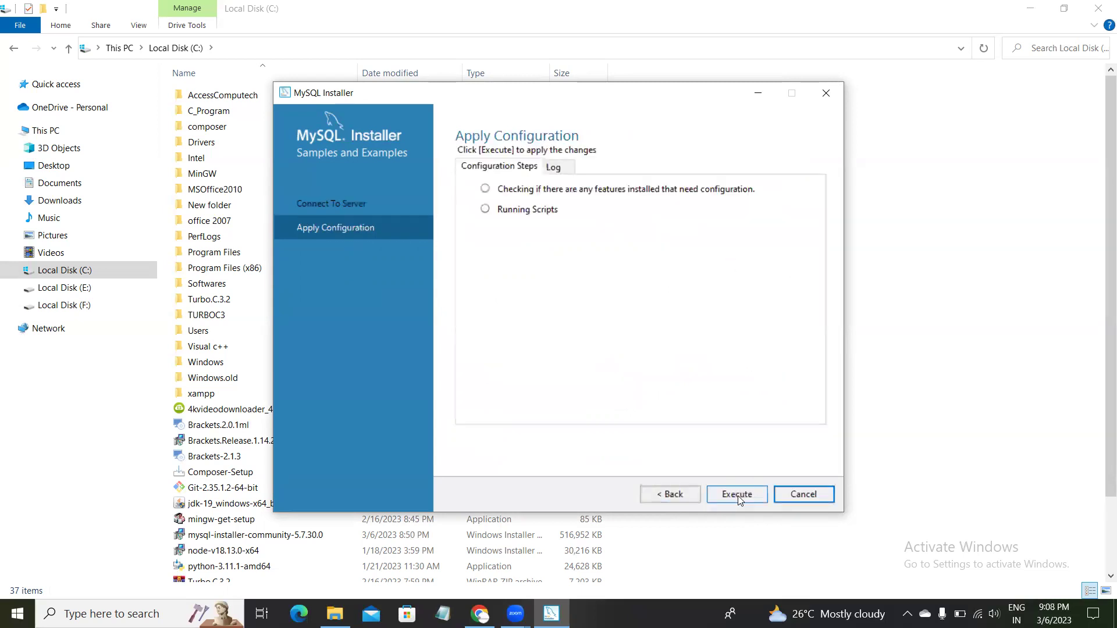
click(737, 496)
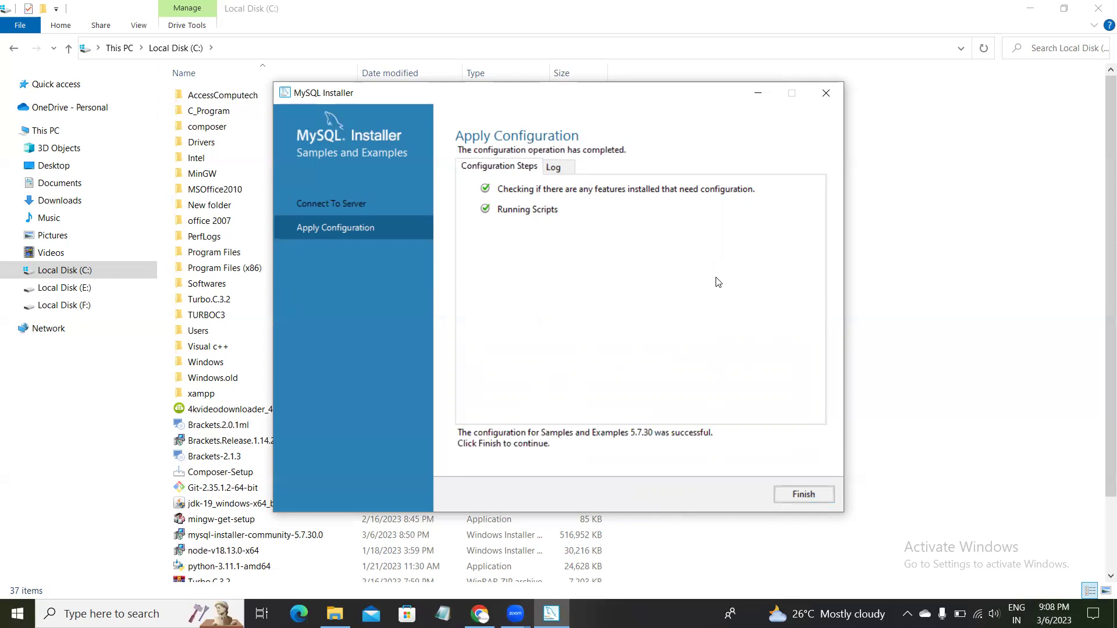
click(805, 494)
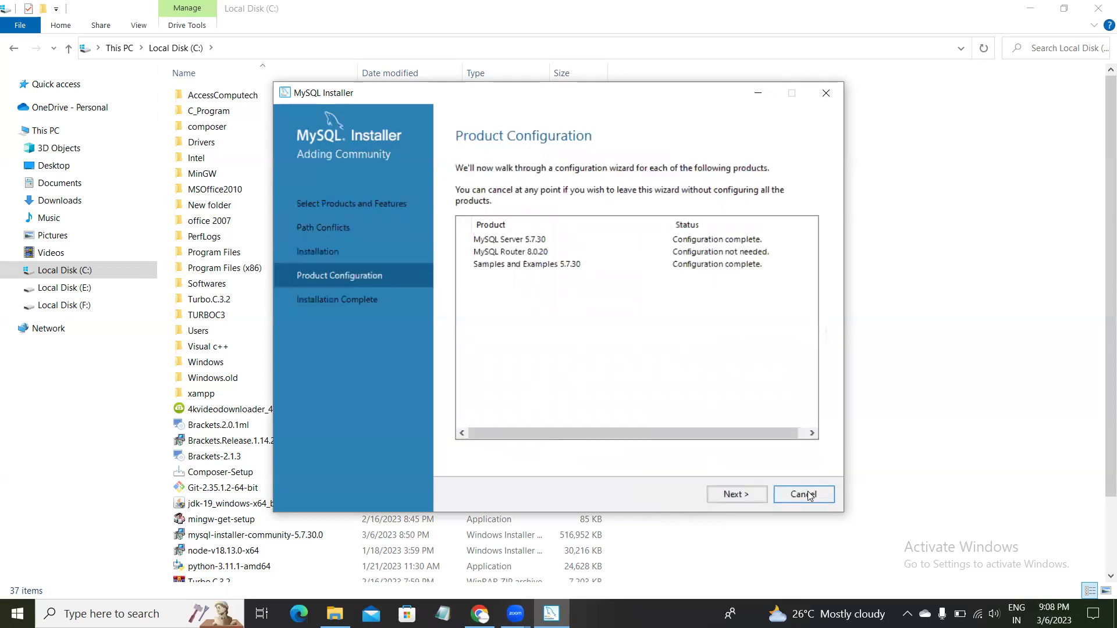
click(737, 495)
click(796, 499)
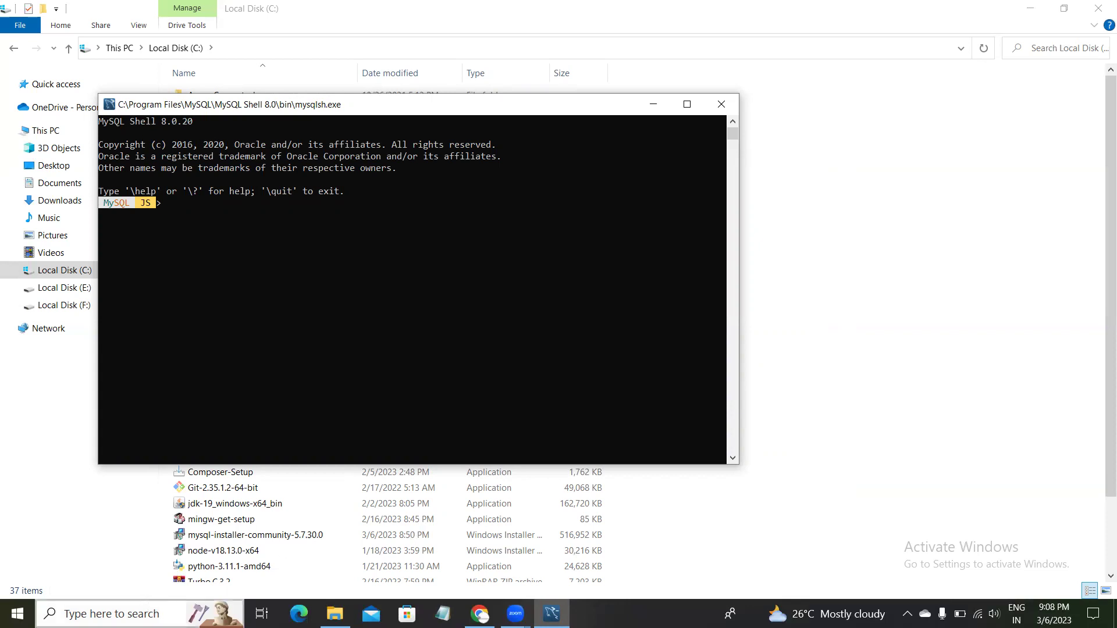
Search Windows for 'mysq' to find and launch MySQL Workbench.
click(134, 614)
text(mysq)
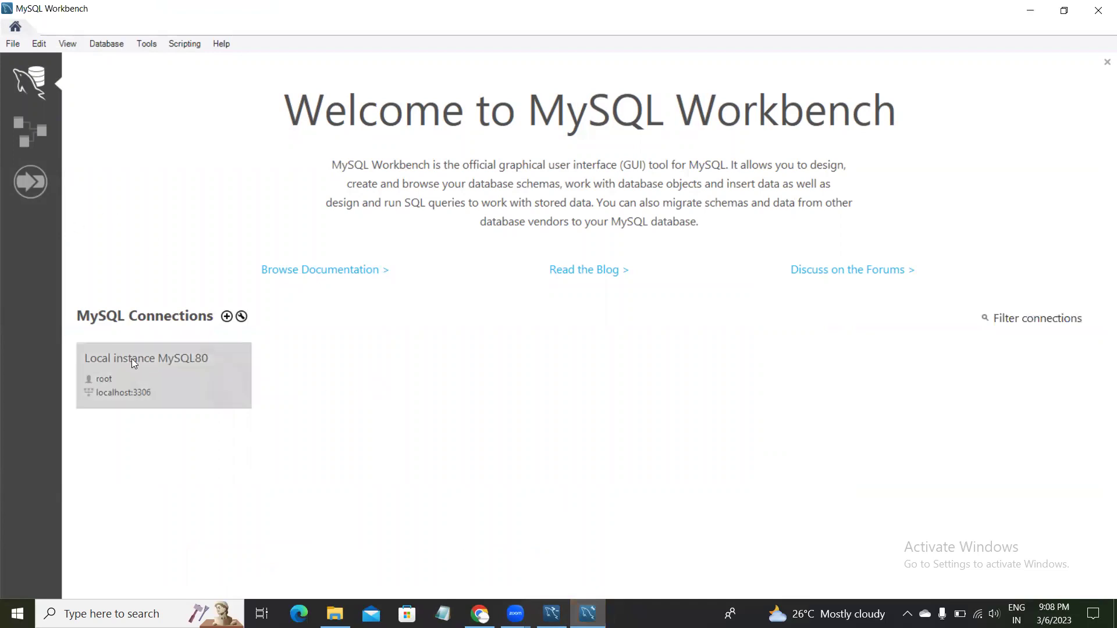
Open the Local instance MySQL80 connection and close the MySQL Shell console.
click(153, 369)
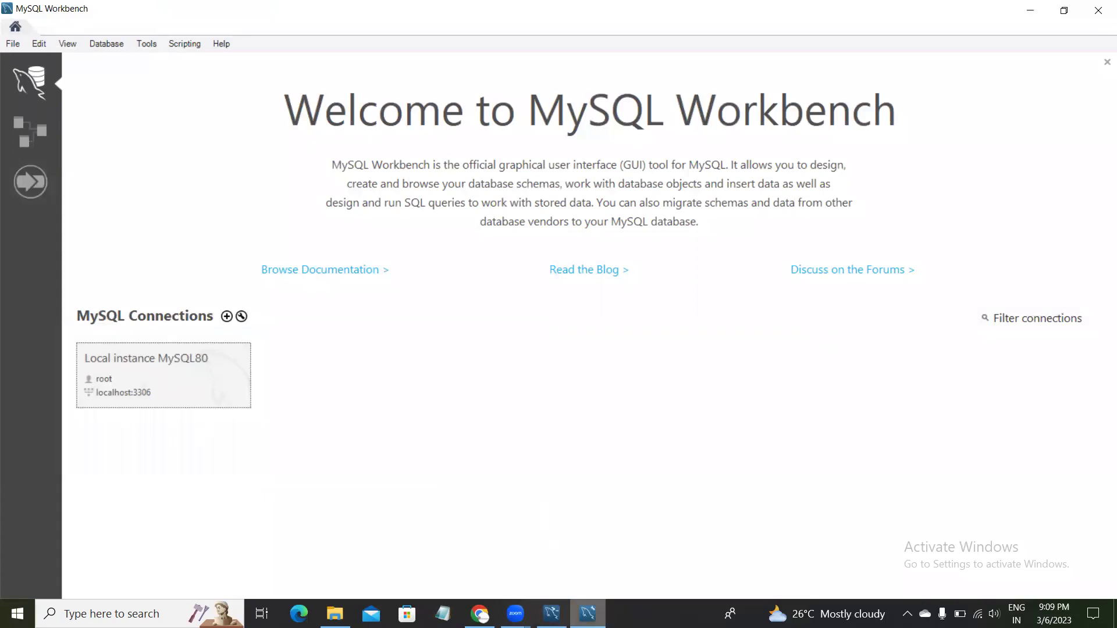
click(551, 614)
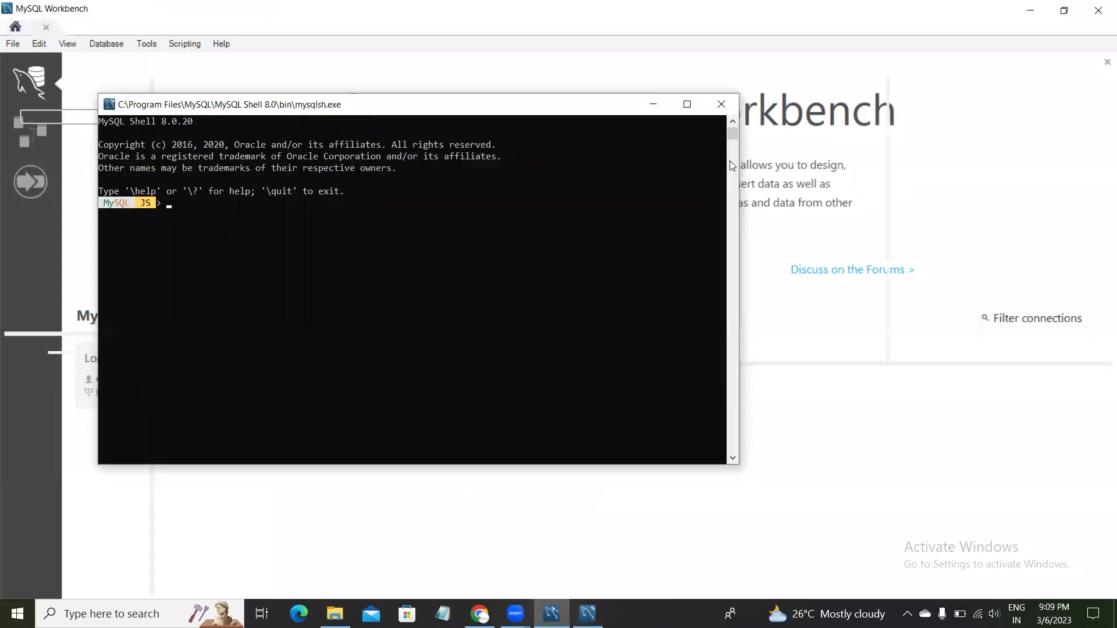
click(721, 106)
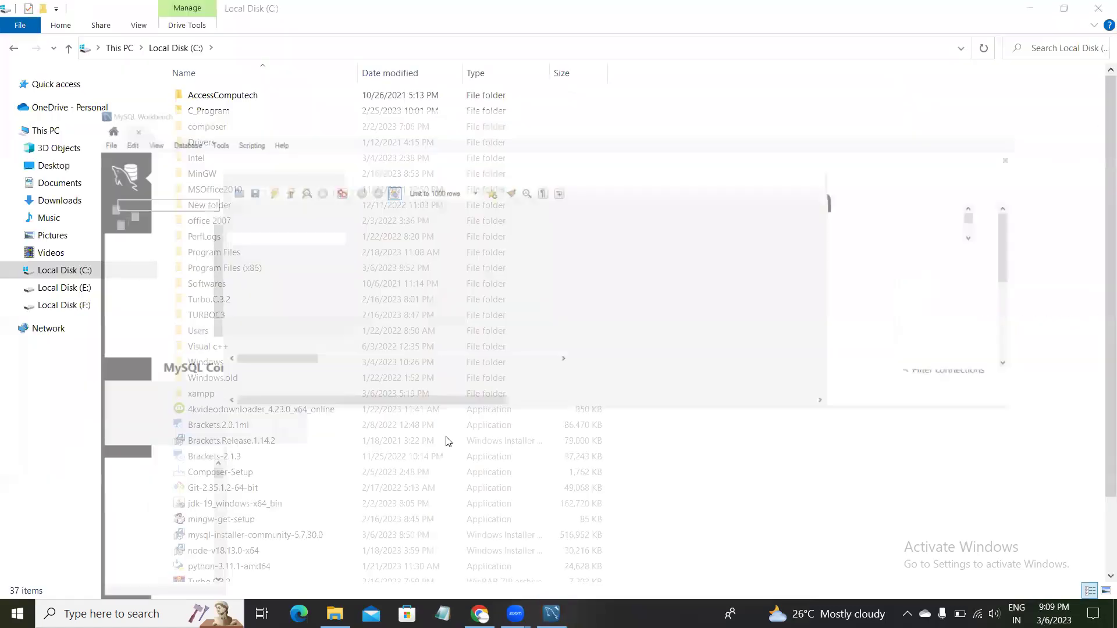
click(551, 613)
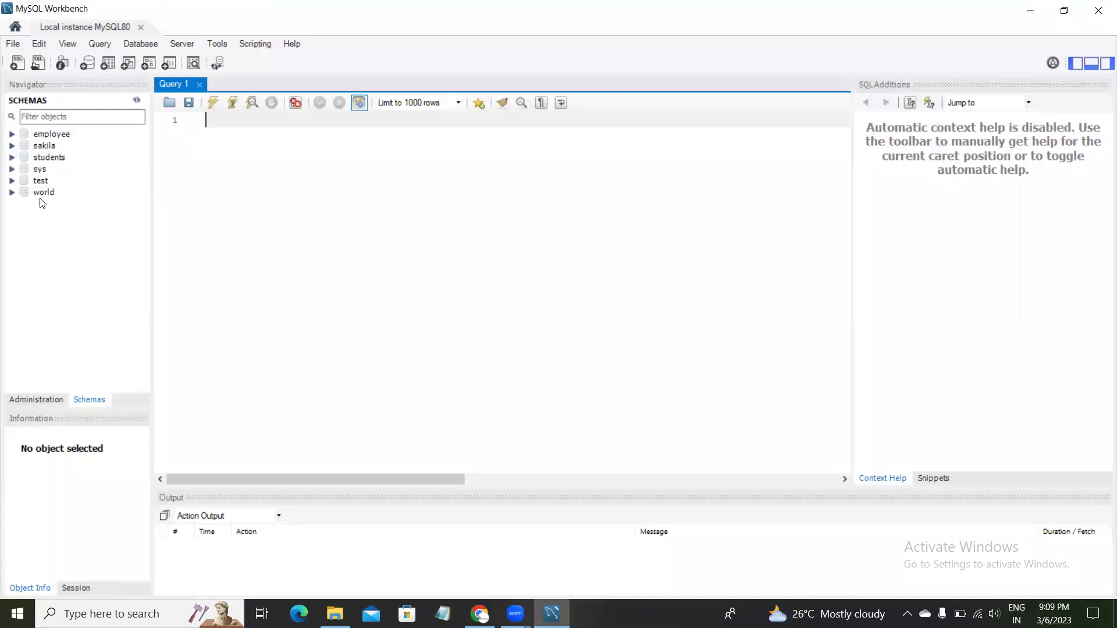
Expand students > Tables, insert student_dtails into Query 1, then collapse students.
click(52, 161)
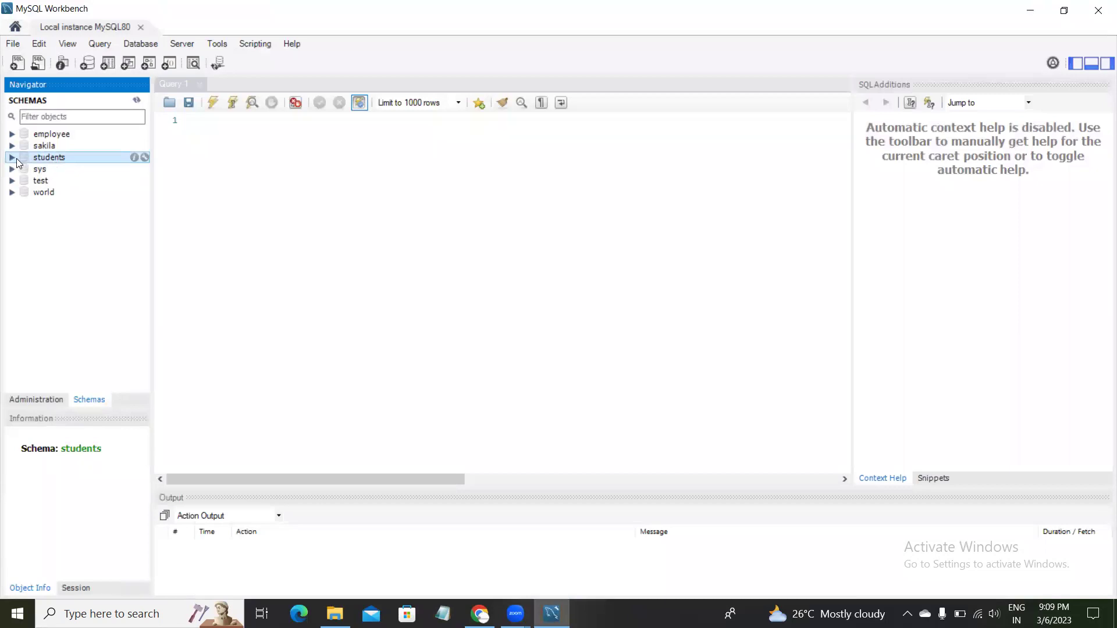
click(14, 158)
click(26, 169)
double_click(82, 185)
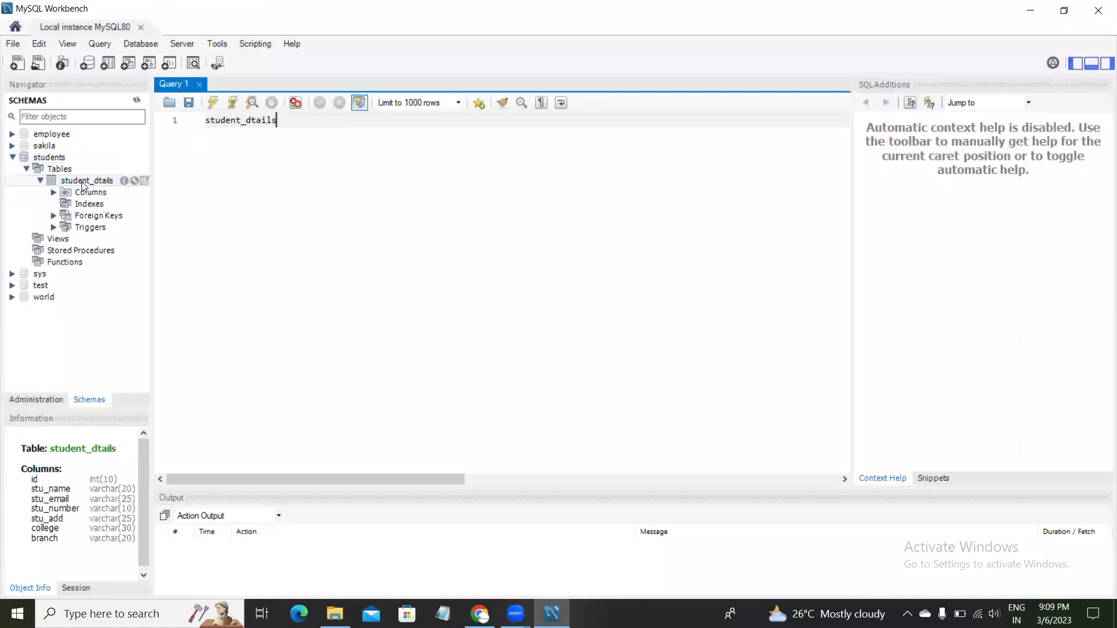
click(94, 194)
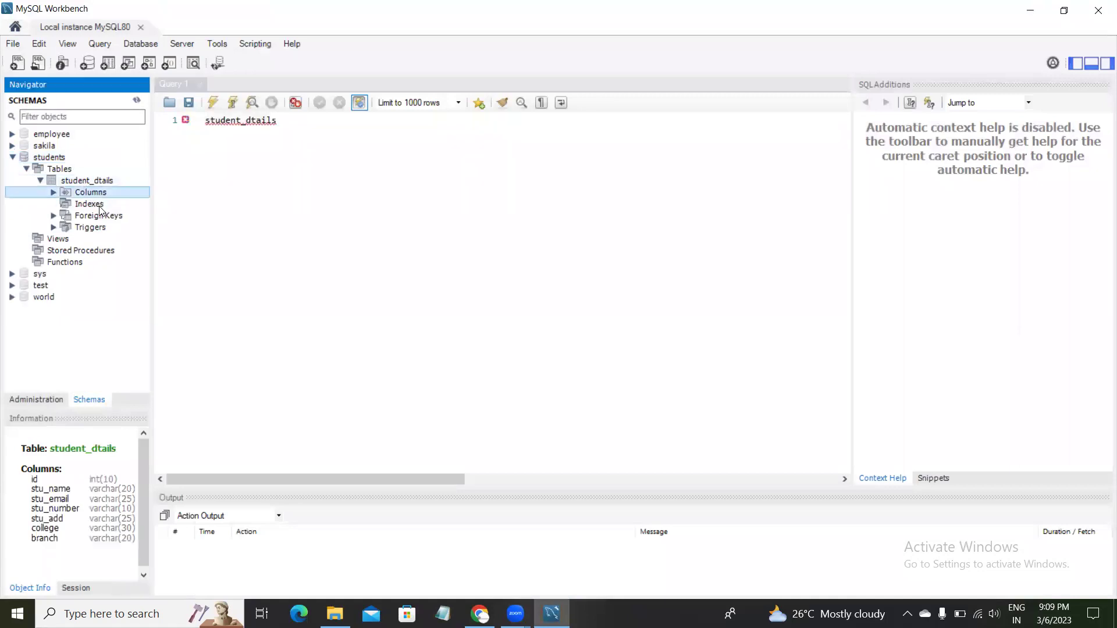
click(21, 158)
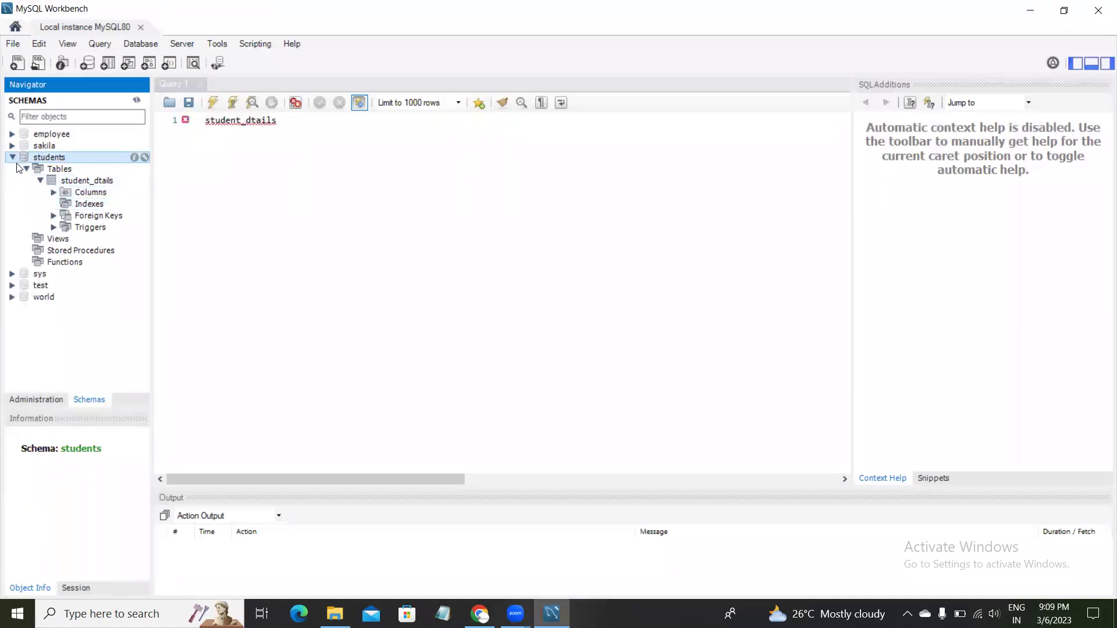
click(12, 157)
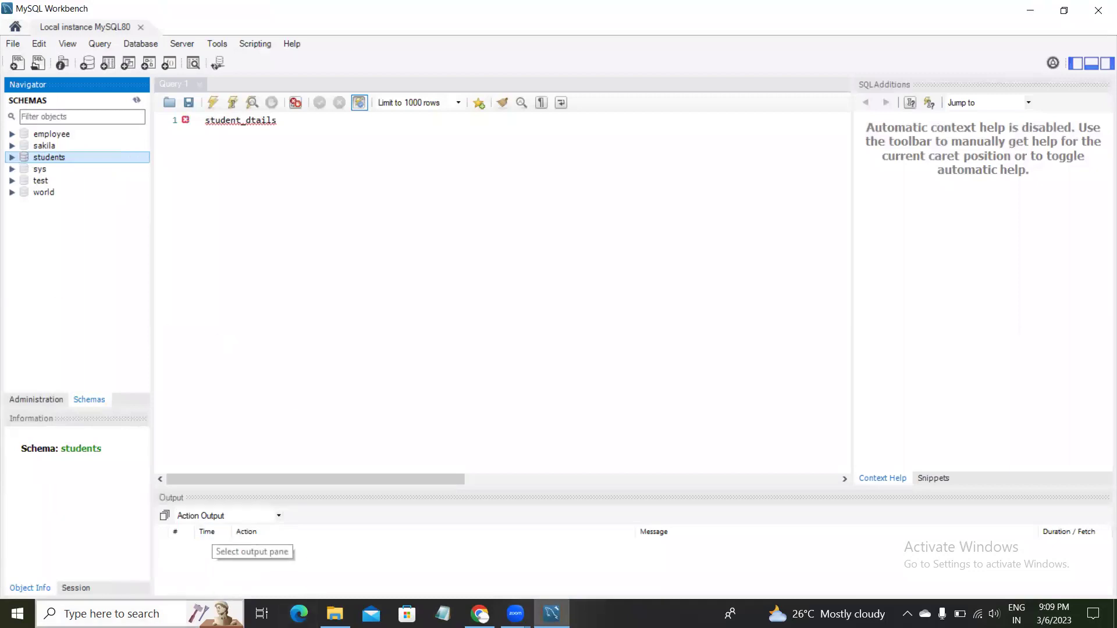
Launch MySQL 5.7 Command Line Client - Unicode, log in with the root password, and type 'show'.
click(140, 614)
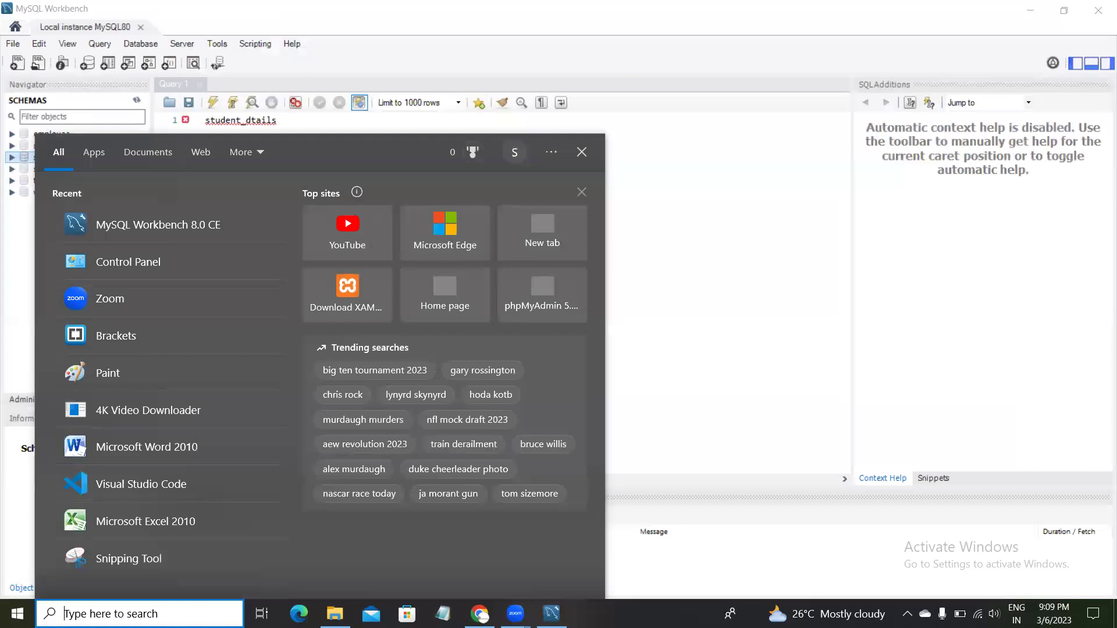
text(mysql)
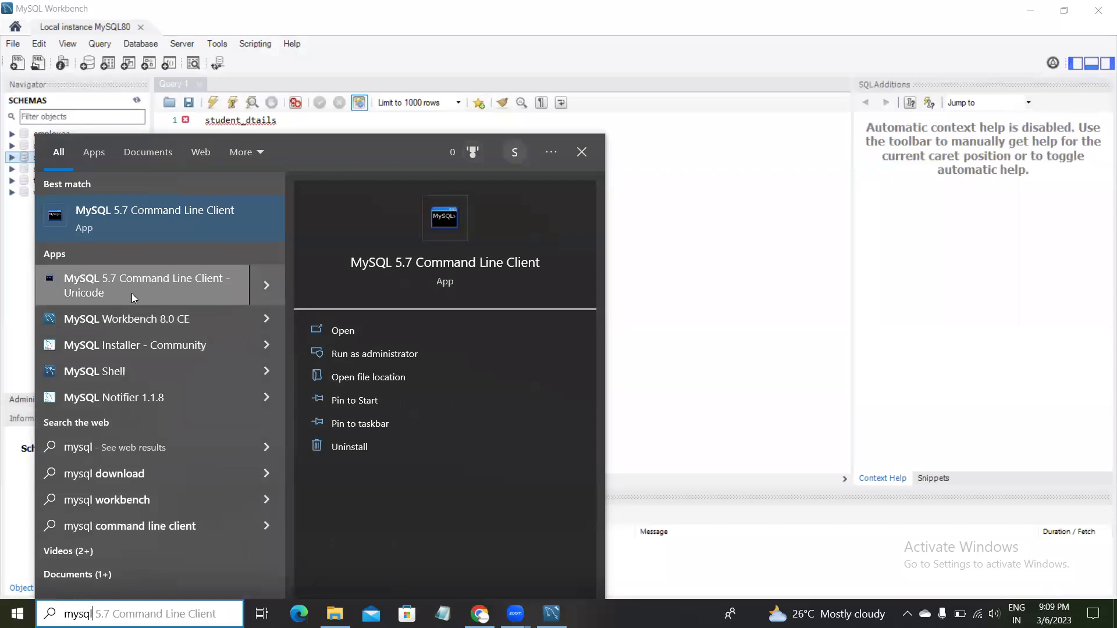
click(177, 289)
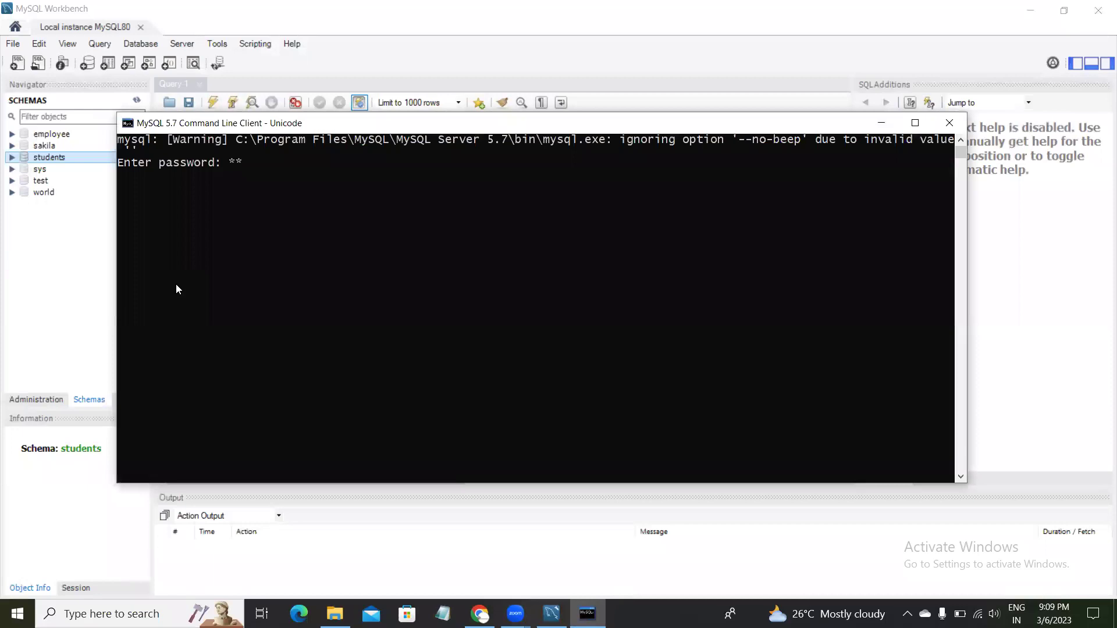
key(Return)
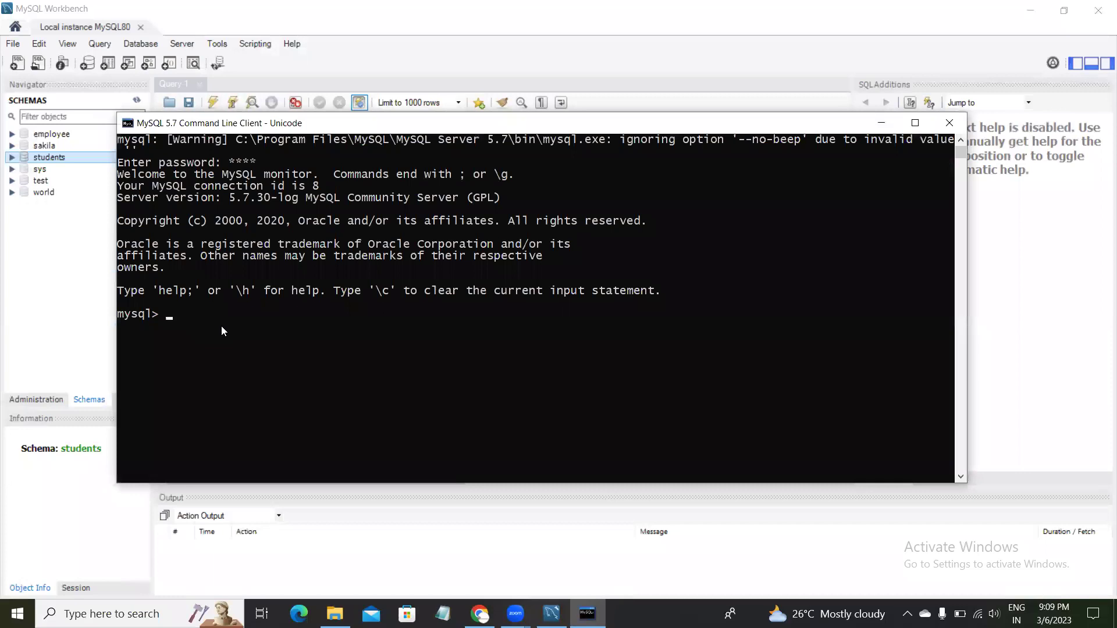
text(show)
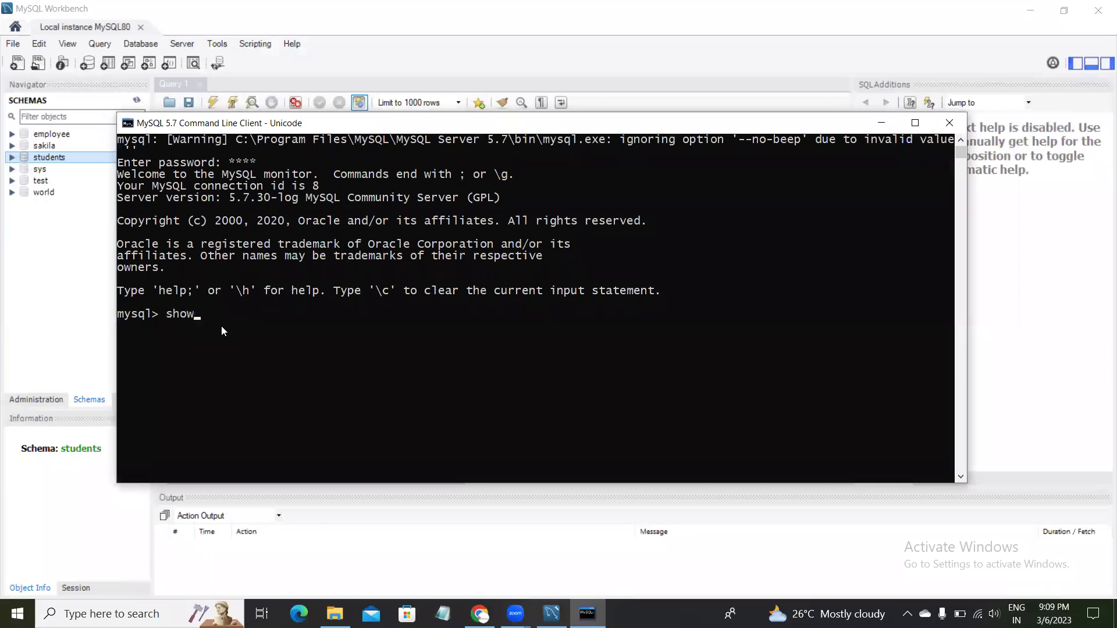